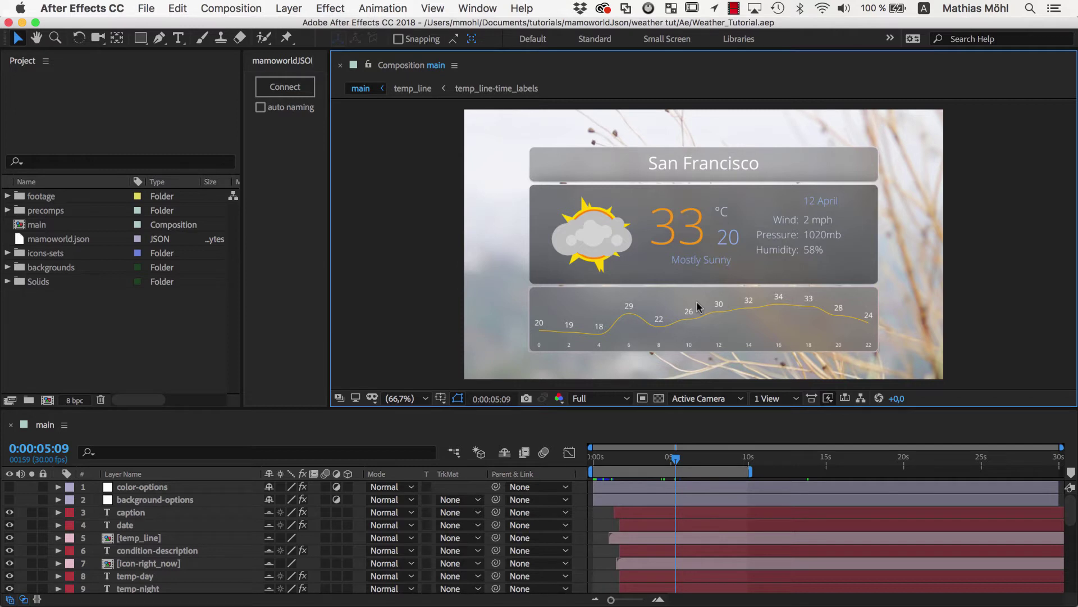
Open the temp_line precomp and connect the 20 label's Source Text to JSON key temperature line.0
left_click(699, 306)
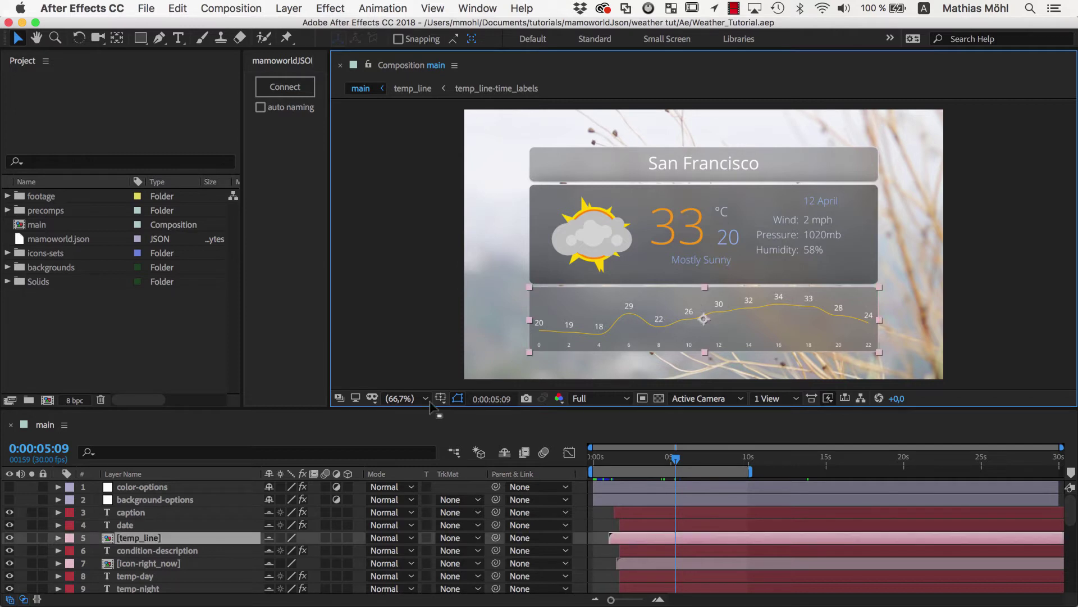
double_click(138, 538)
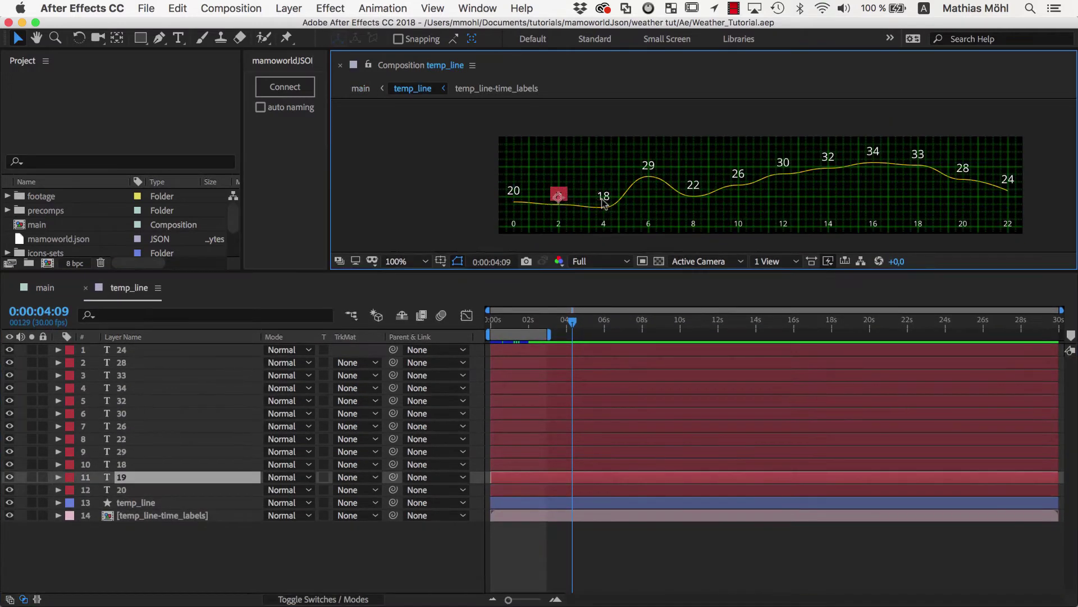
key("super+Up")
key("super+Up")
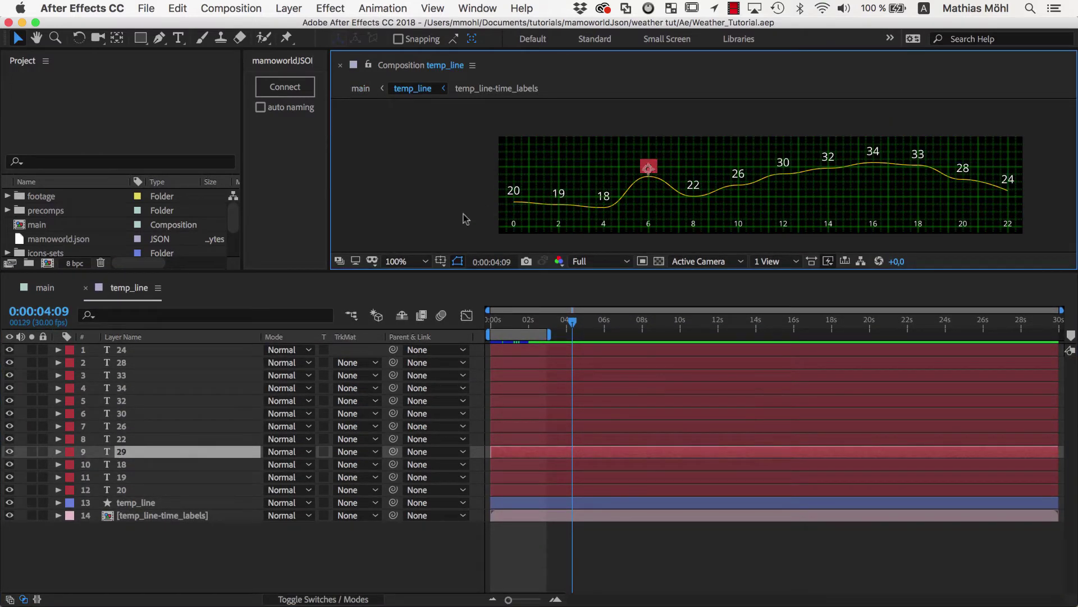
left_click(123, 490)
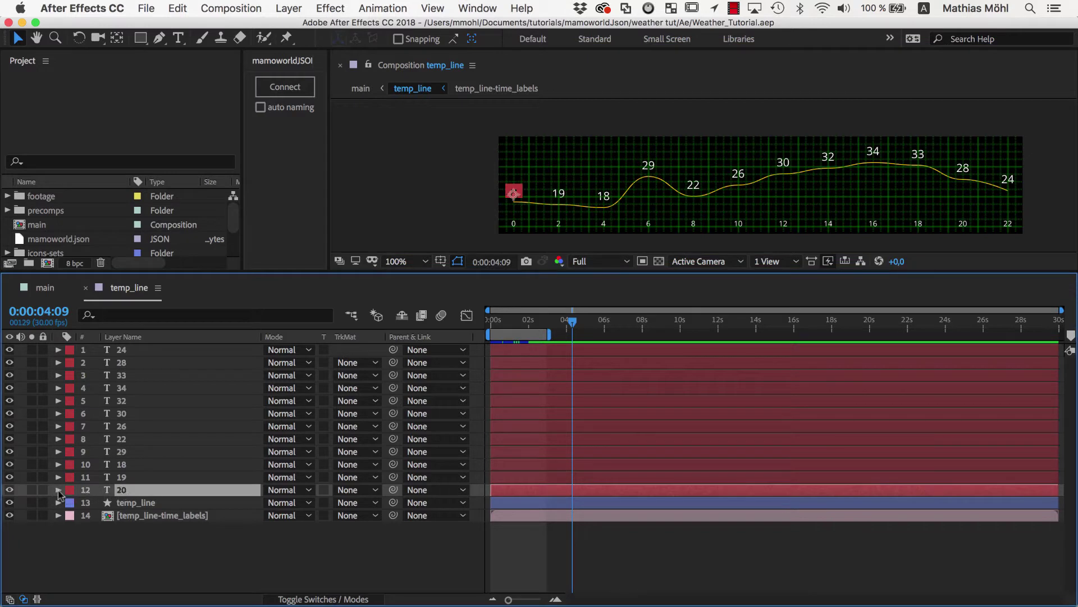
left_click(58, 489)
left_click(72, 503)
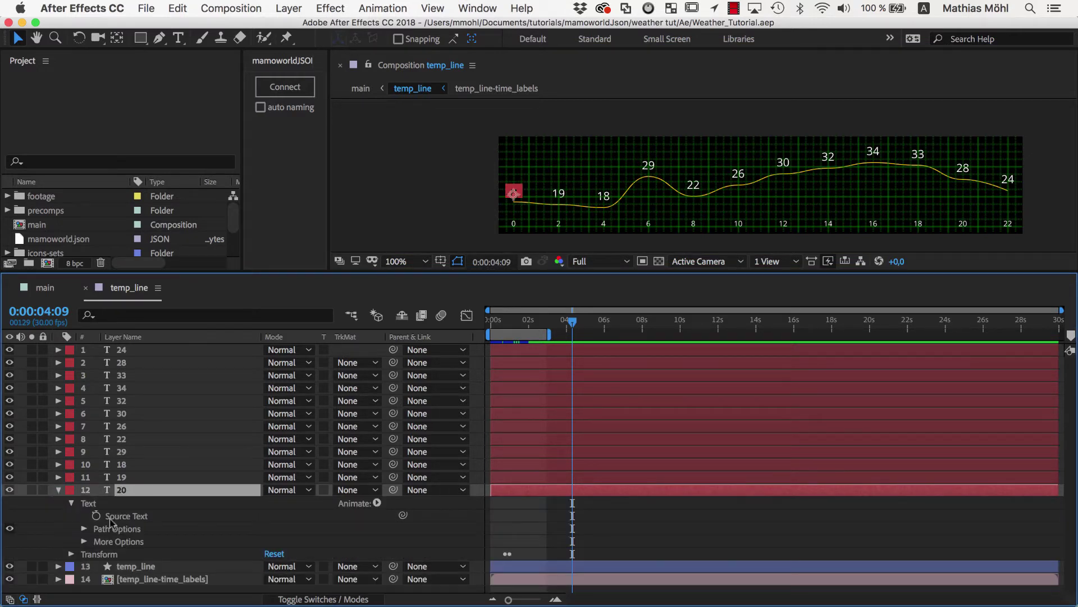
left_click(127, 517)
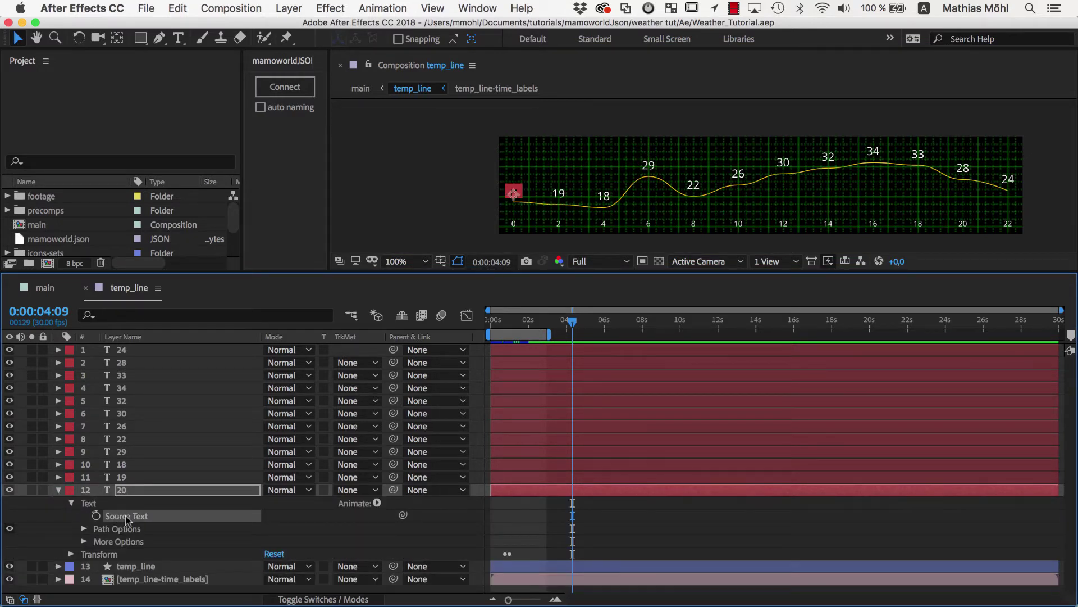
left_click(285, 89)
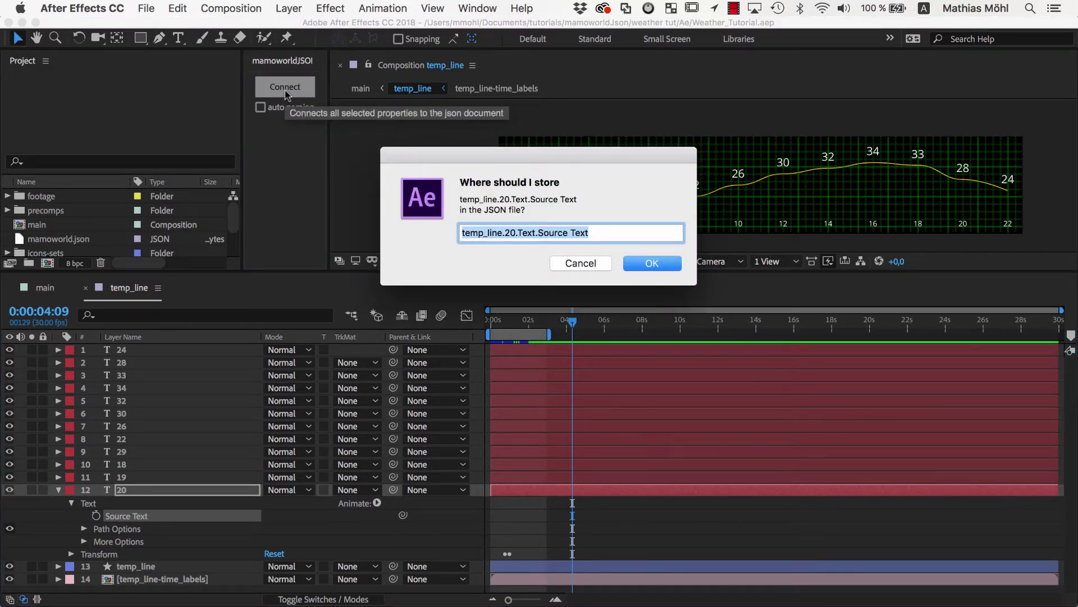
type("temperature line.0")
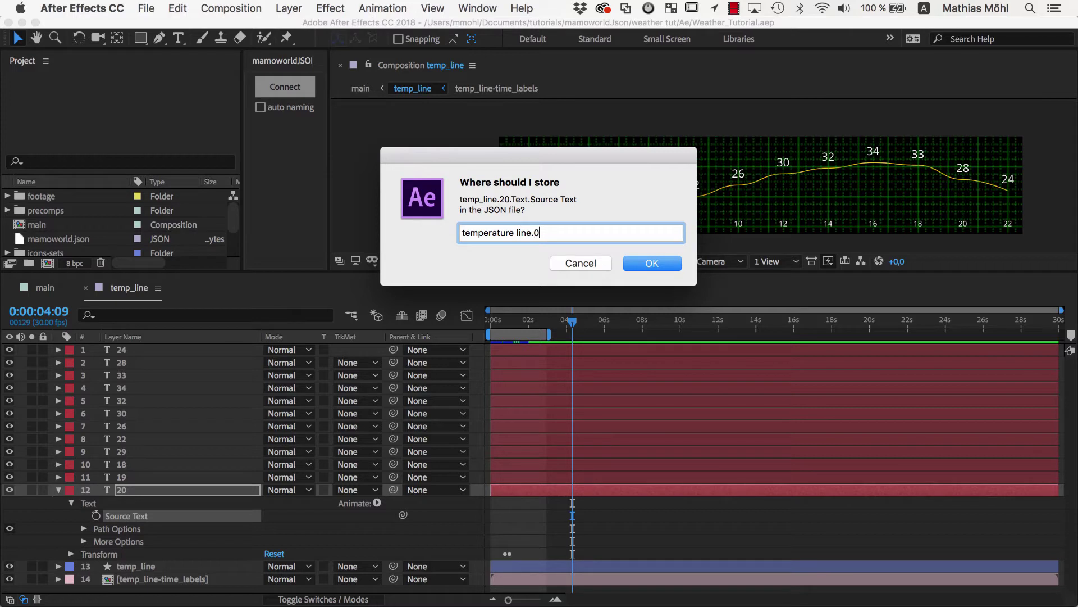
left_click_drag(534, 232, 464, 232)
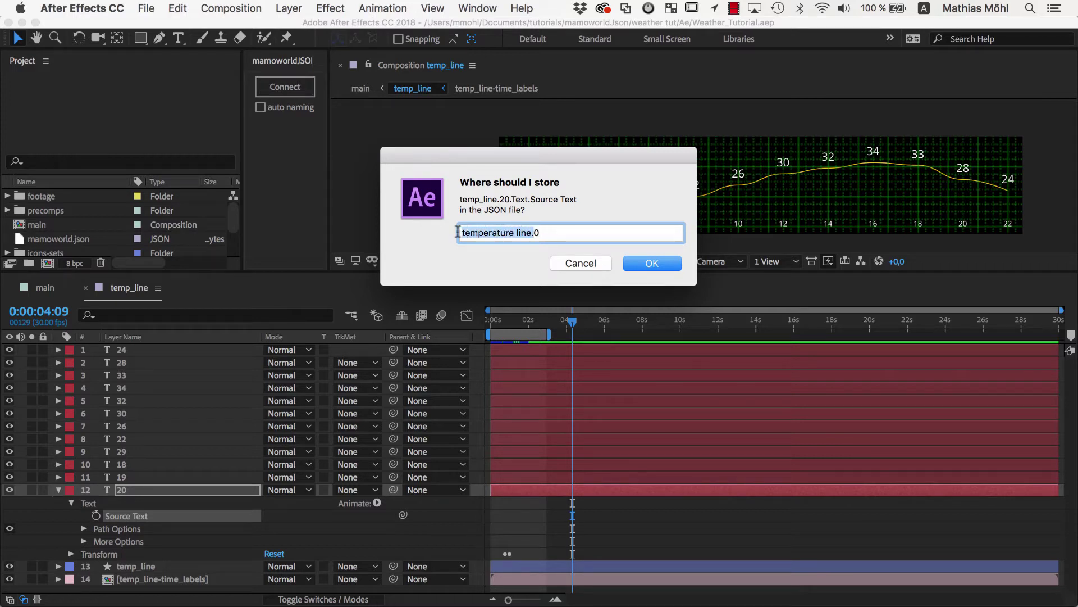
left_click(574, 233)
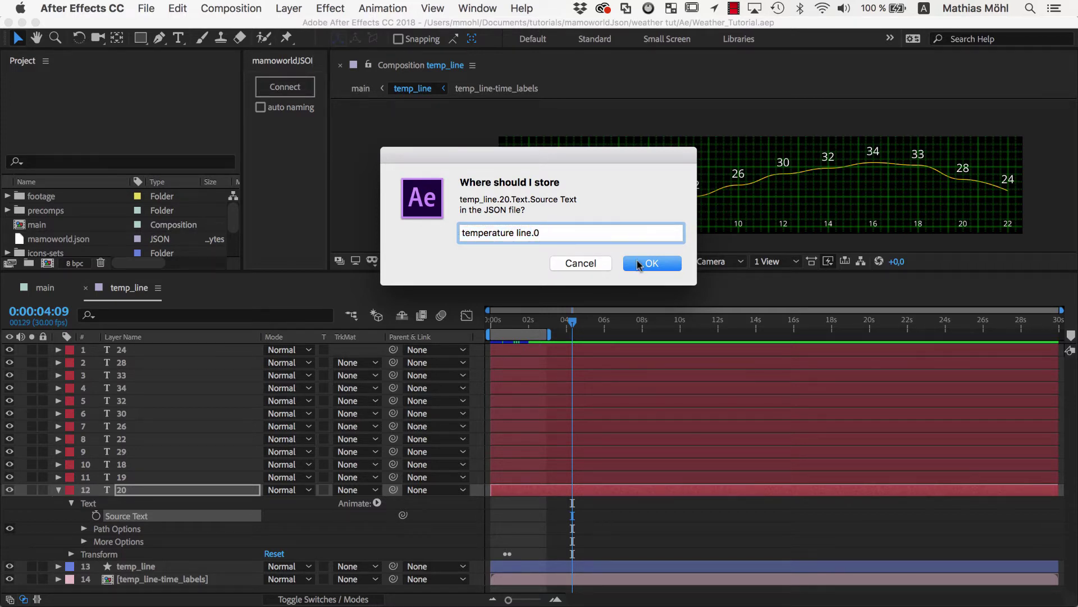
left_click(640, 263)
Connect the 19 label's Source Text to temperature line.2 and begin linking the next label
key("super+Up")
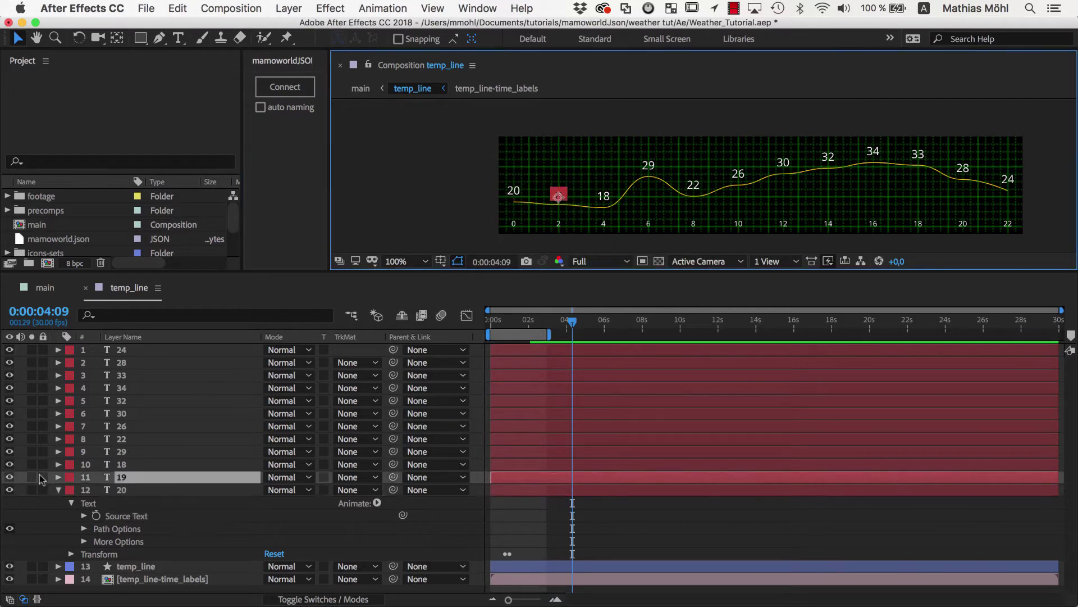
left_click(58, 477)
left_click(72, 490)
left_click(124, 504)
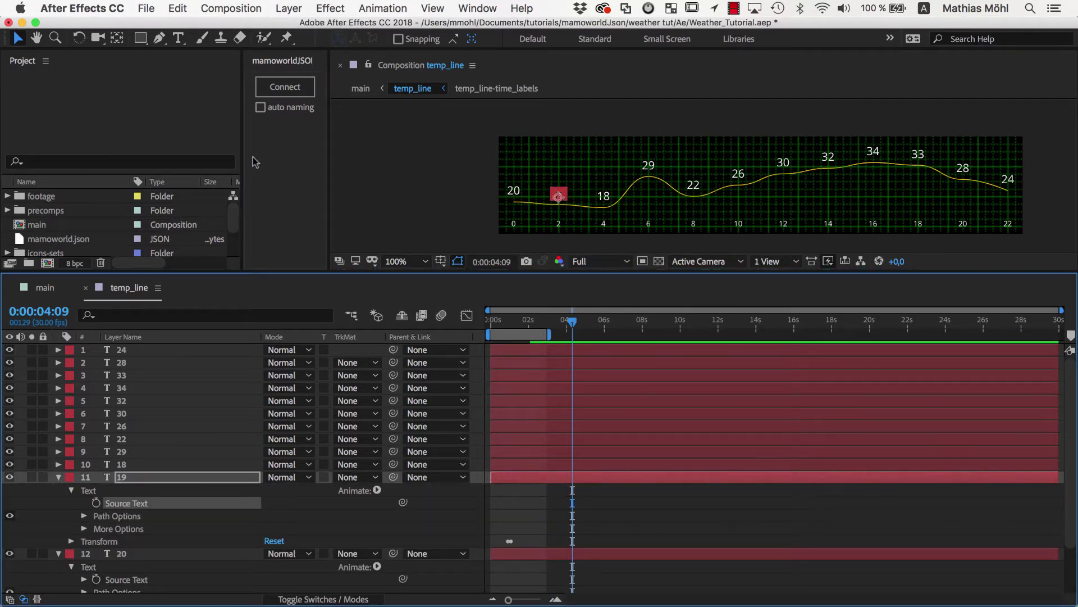
left_click(285, 87)
type("temperature line")
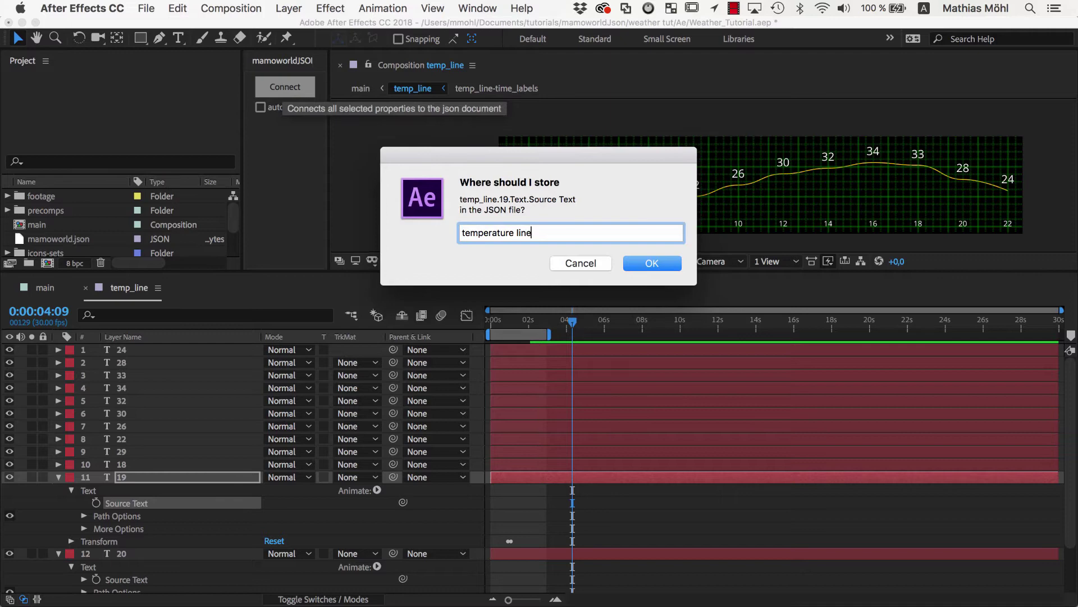
type(".2")
left_click(663, 266)
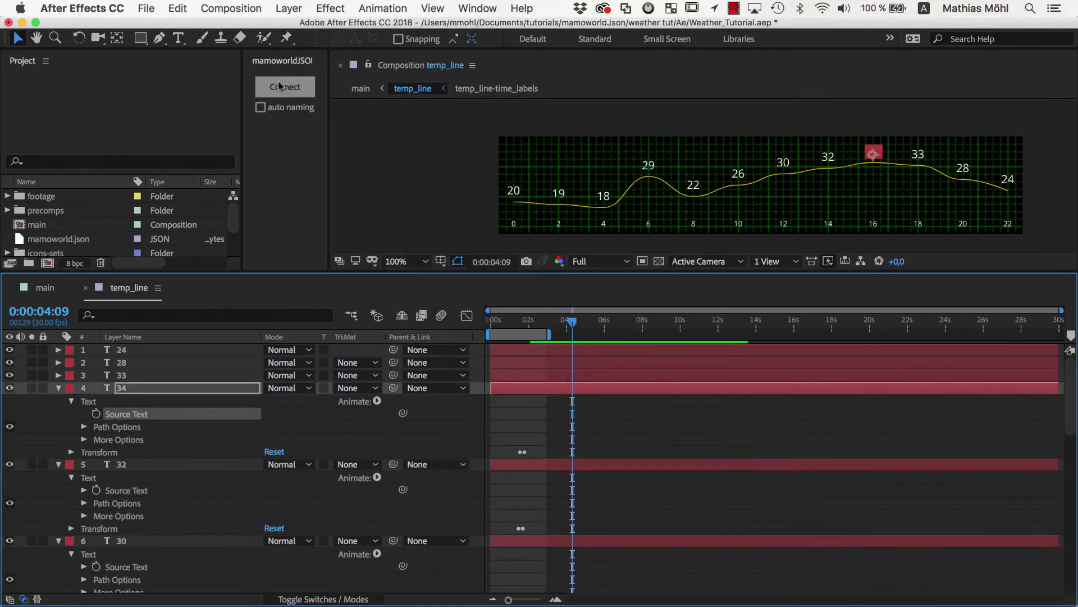
left_click(285, 86)
right_click(490, 233)
left_click(517, 307)
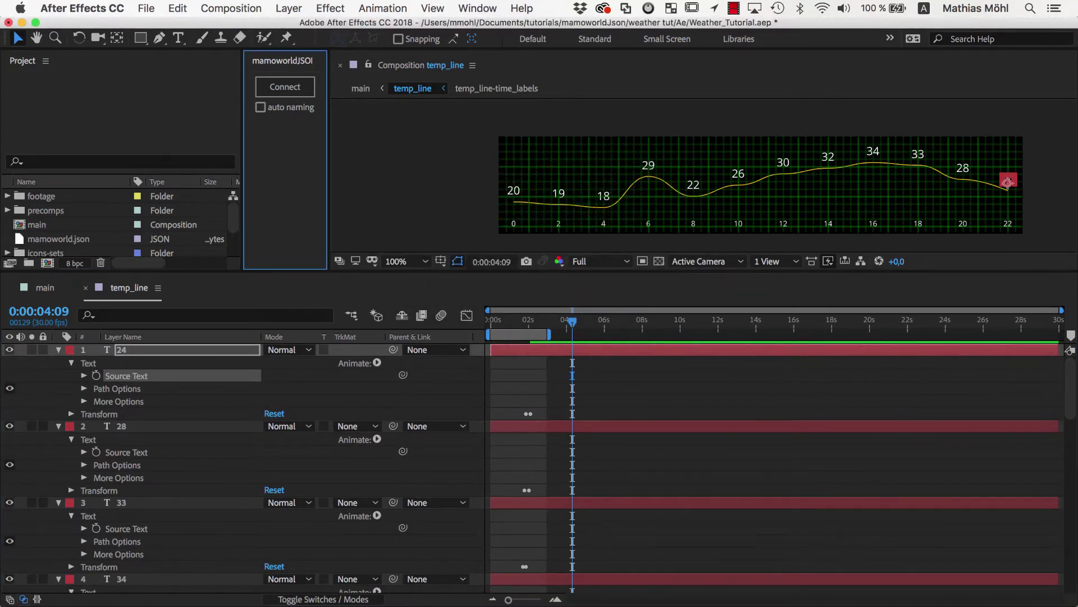
In TextWrangler, replace 18 with 22 for temperature line hour 4 and save mamoworld.json
key("super+Tab")
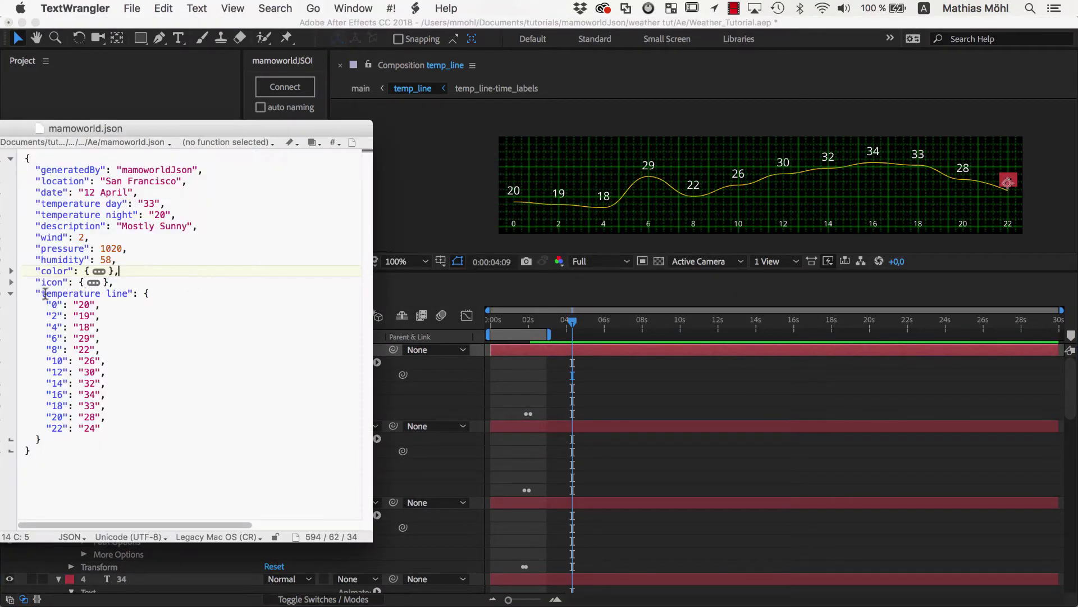
left_click_drag(41, 293, 138, 293)
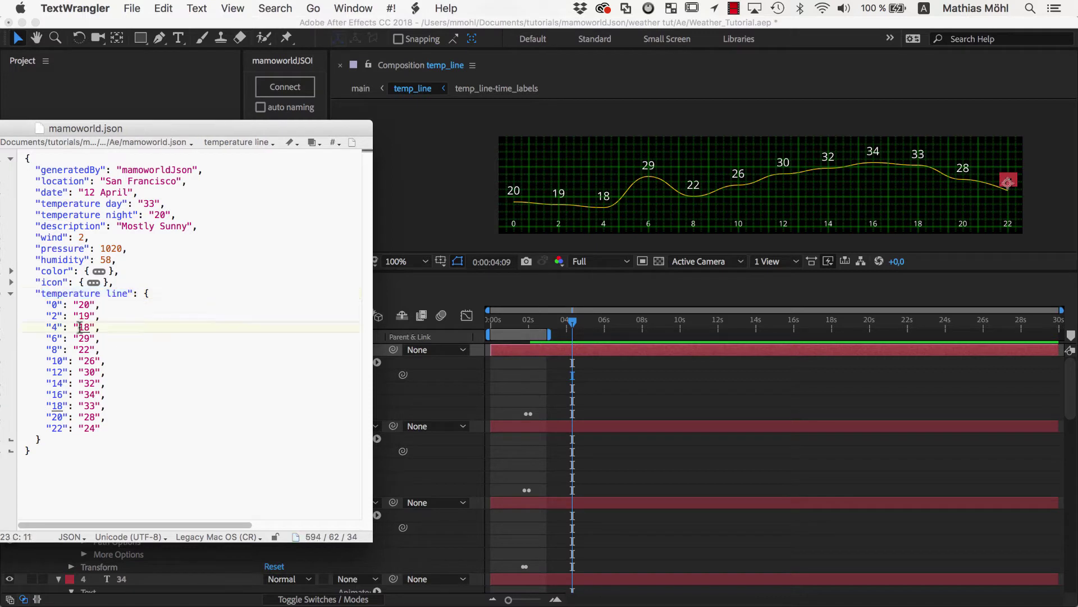
double_click(84, 327)
type("22")
key("super+s")
left_click(612, 204)
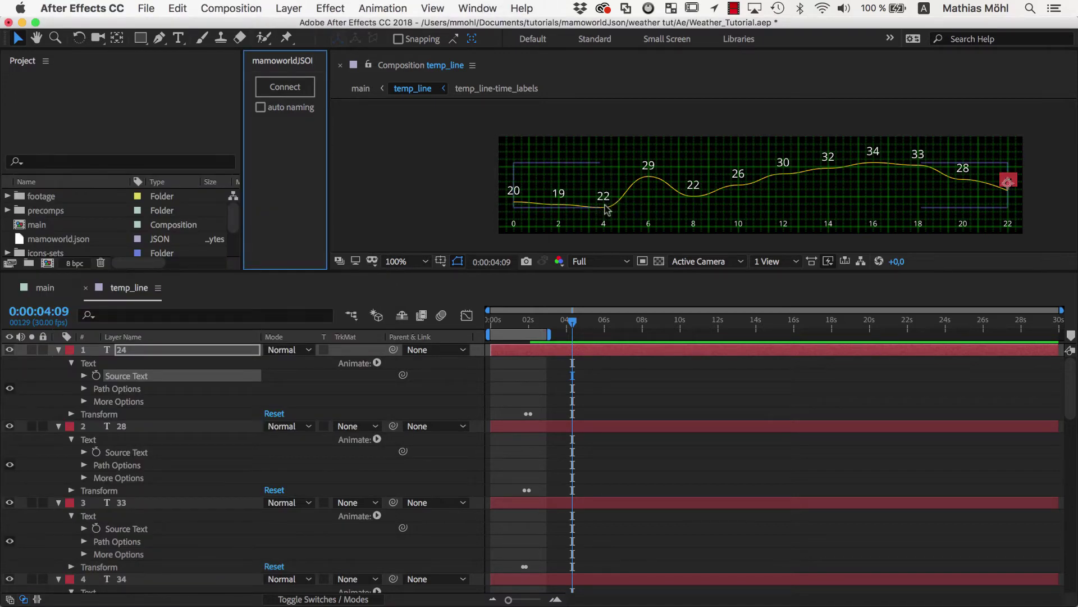
Collapse all layers and select the Path property of the temp_line shape layer
key("super+a")
left_click(165, 551)
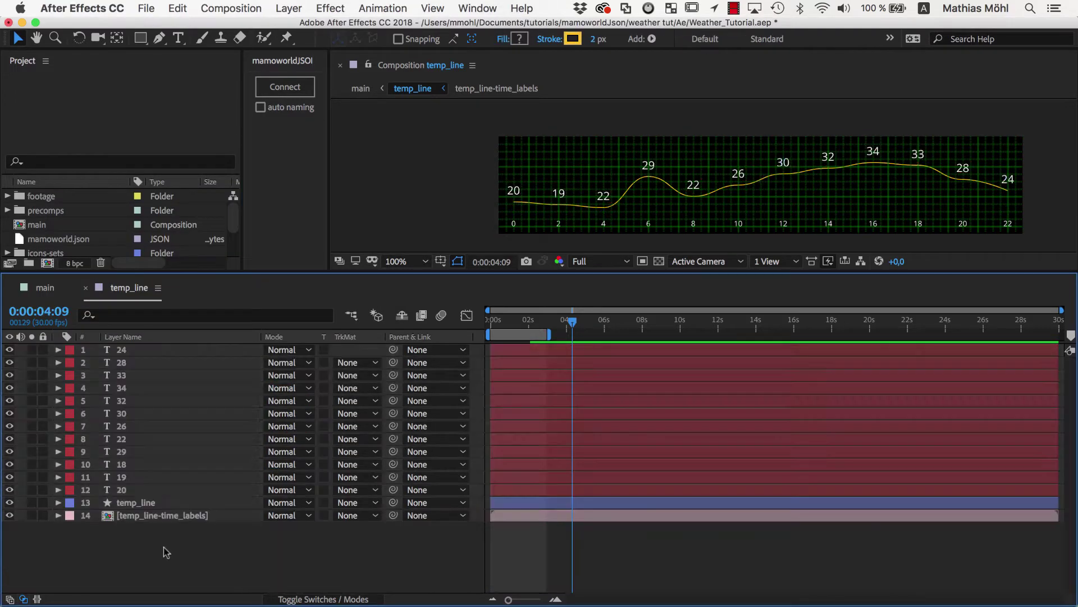
left_click(142, 502)
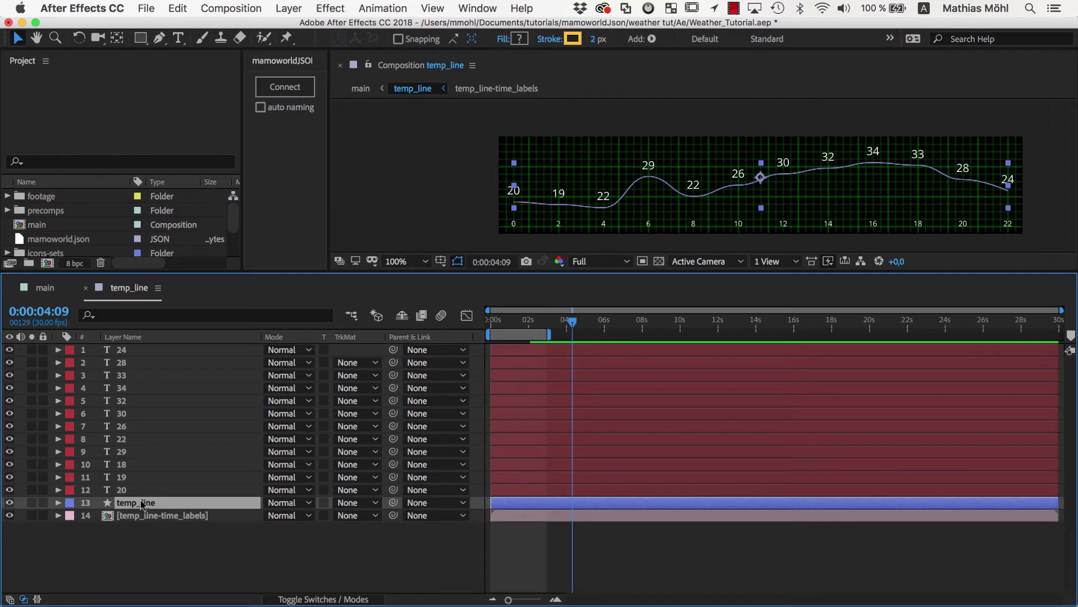
left_click(58, 502)
left_click(139, 553)
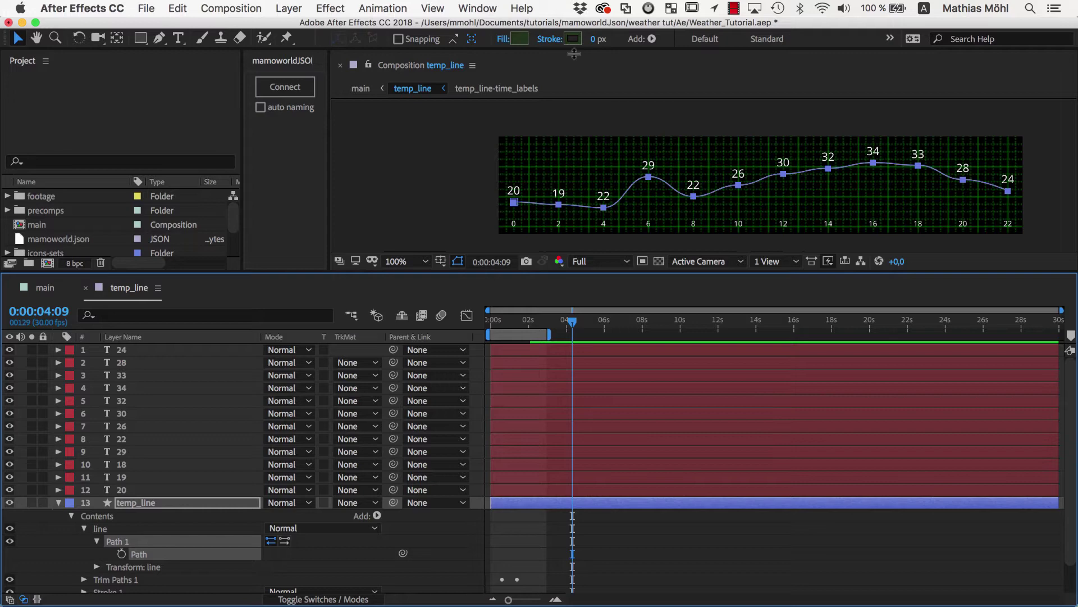
Launch Create Nulls From Paths.jsx, then dock and widen its panel
left_click(487, 9)
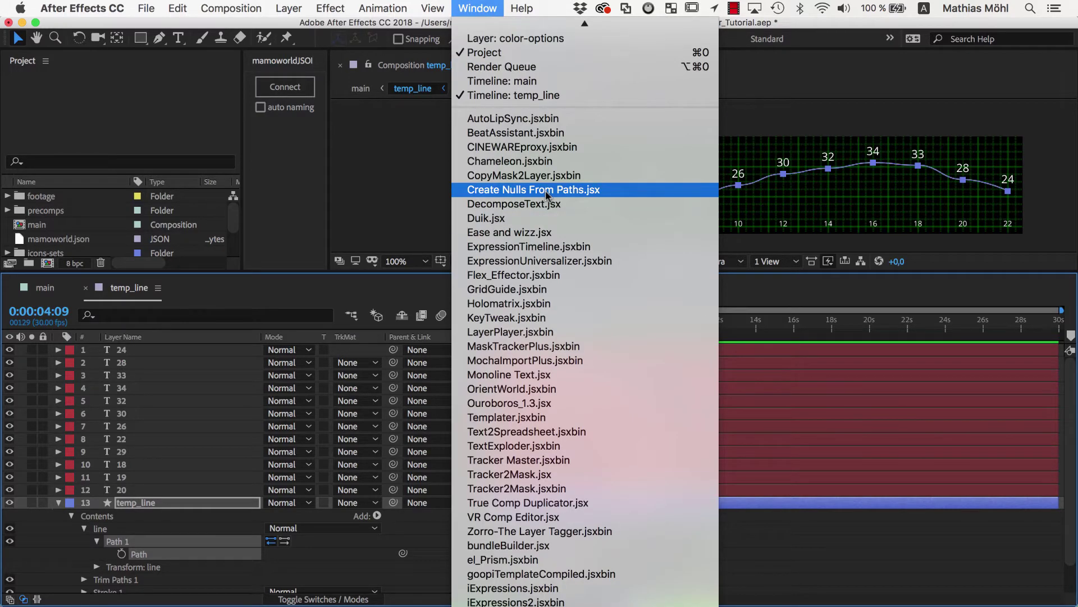
left_click(546, 191)
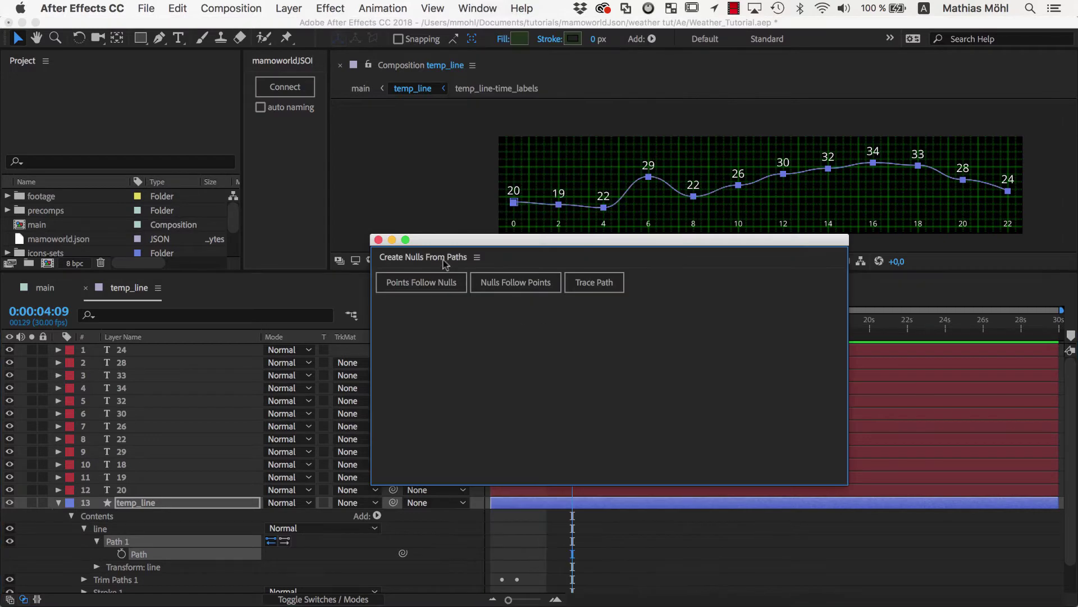
left_click_drag(445, 263, 285, 264)
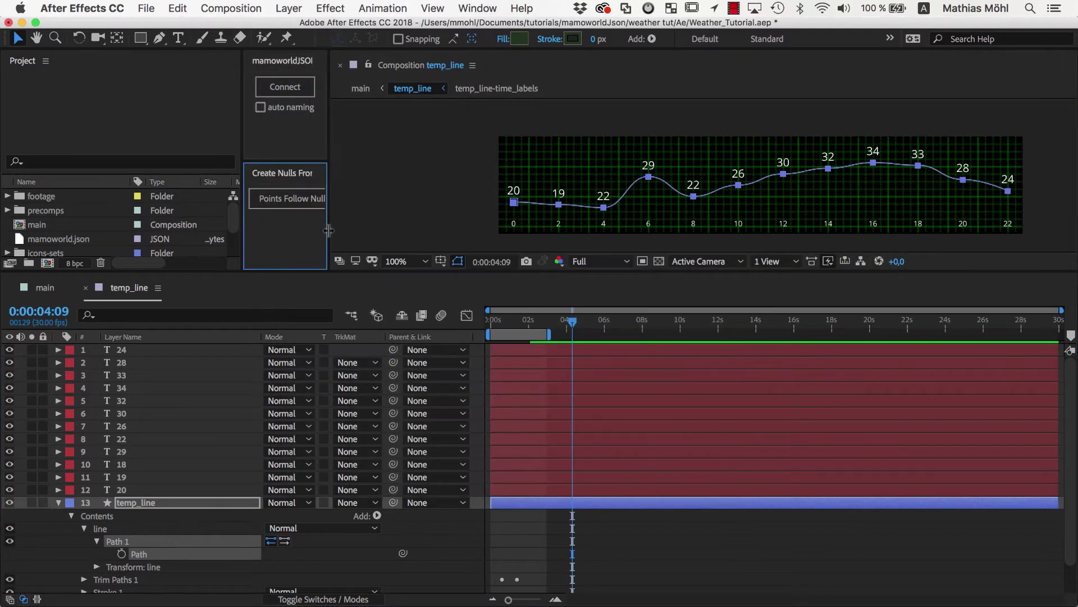
left_click_drag(329, 230, 509, 205)
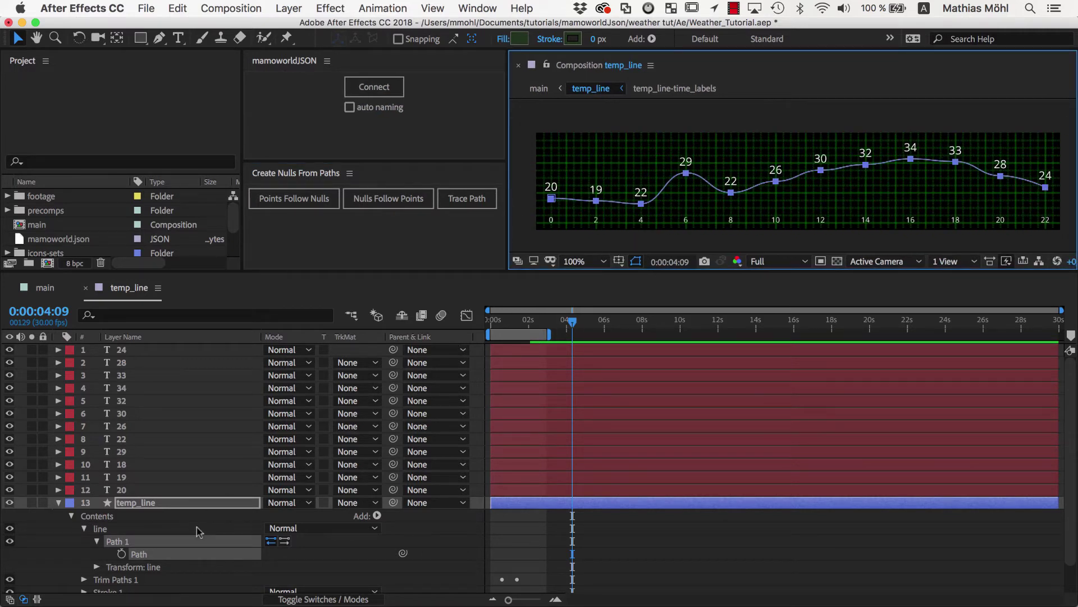
Create nulls driving the curve's points and test them by dragging the first point
left_click(187, 554)
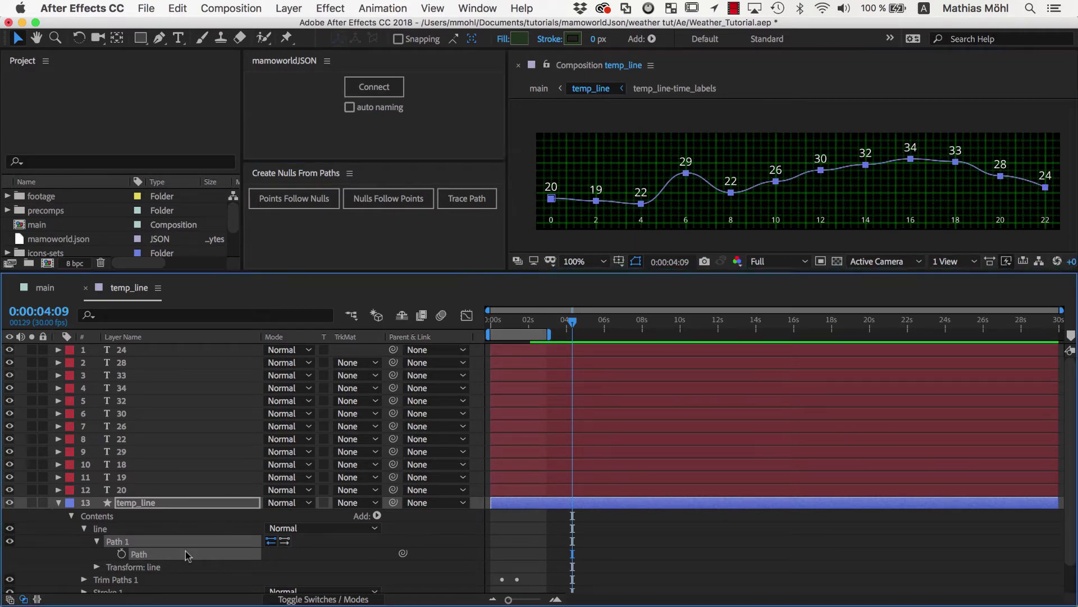
left_click(284, 199)
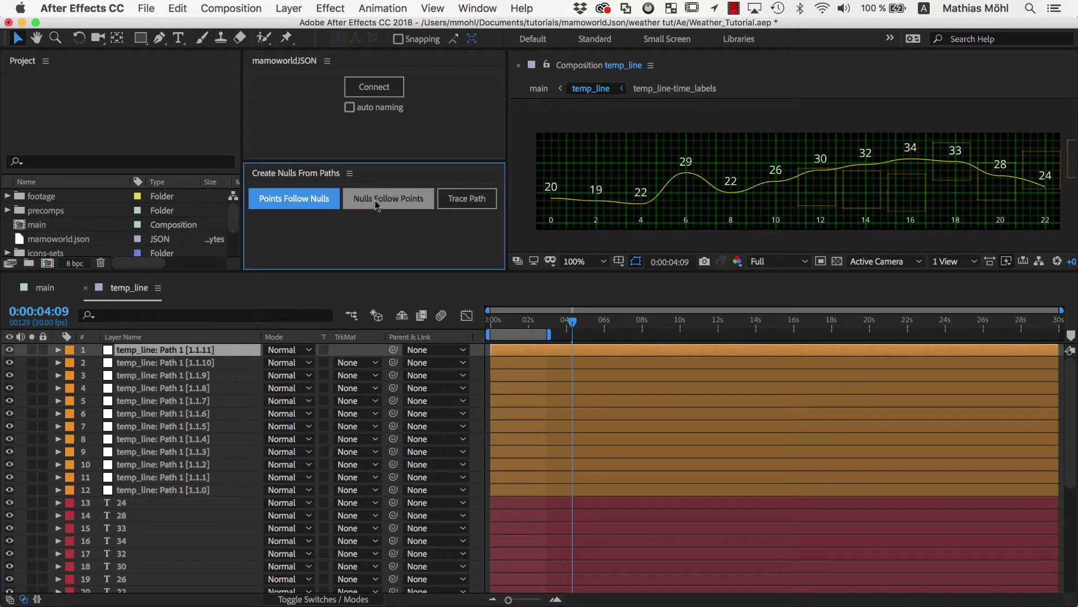
left_click(807, 180)
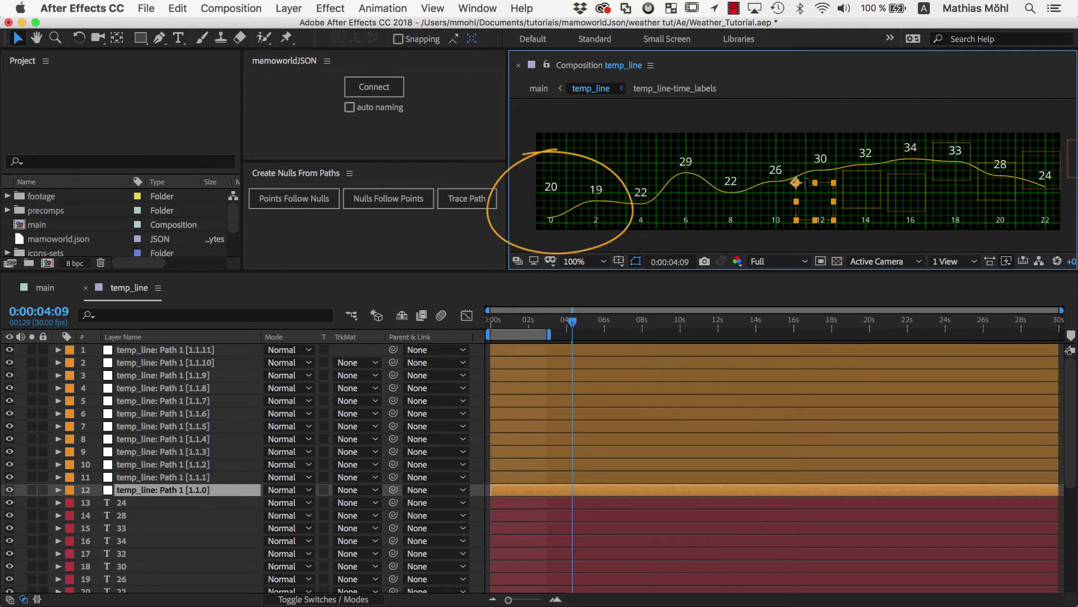
mouse_move(807, 181)
left_mouse_down()
mouse_move(834, 117)
mouse_move(794, 188)
left_mouse_up()
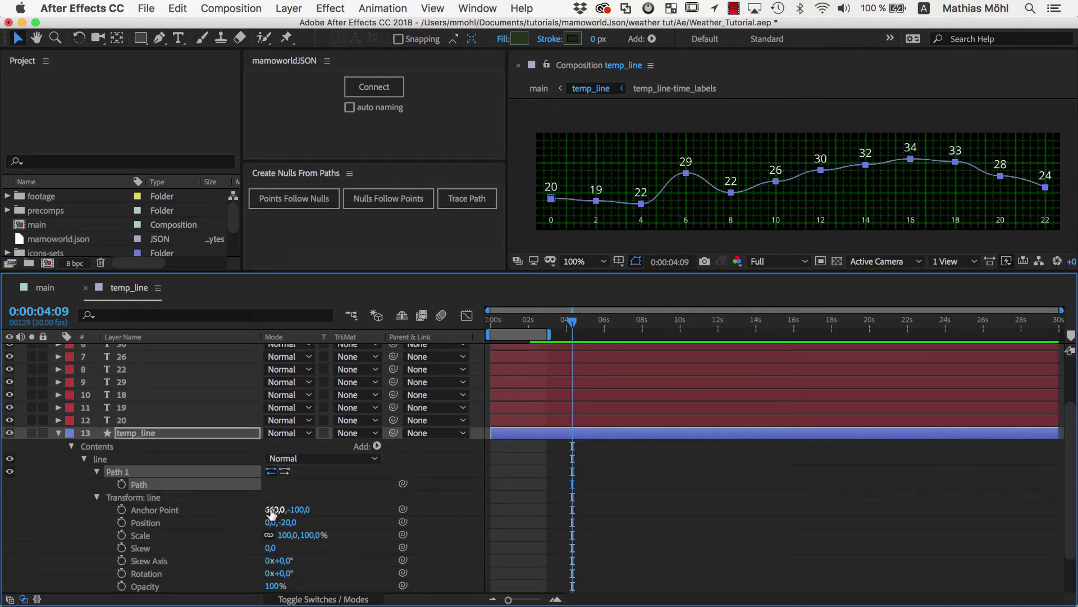
Set the line group's Anchor Point to 0,0 and its Position Y to 0
left_click(269, 508)
type("0")
key("Tab")
type("0")
left_click(289, 523)
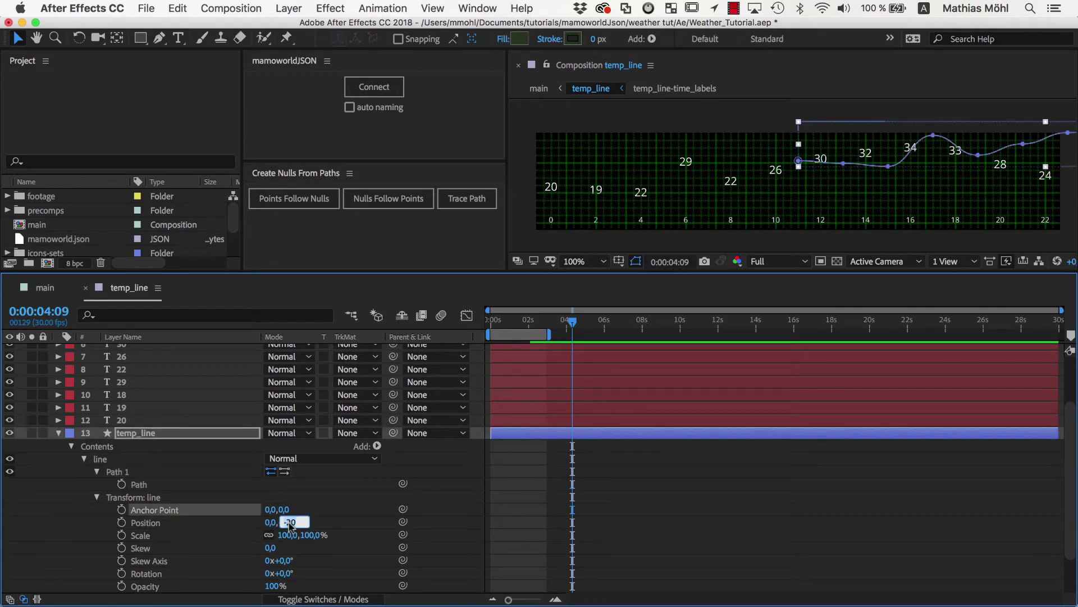
type("0")
key("Return")
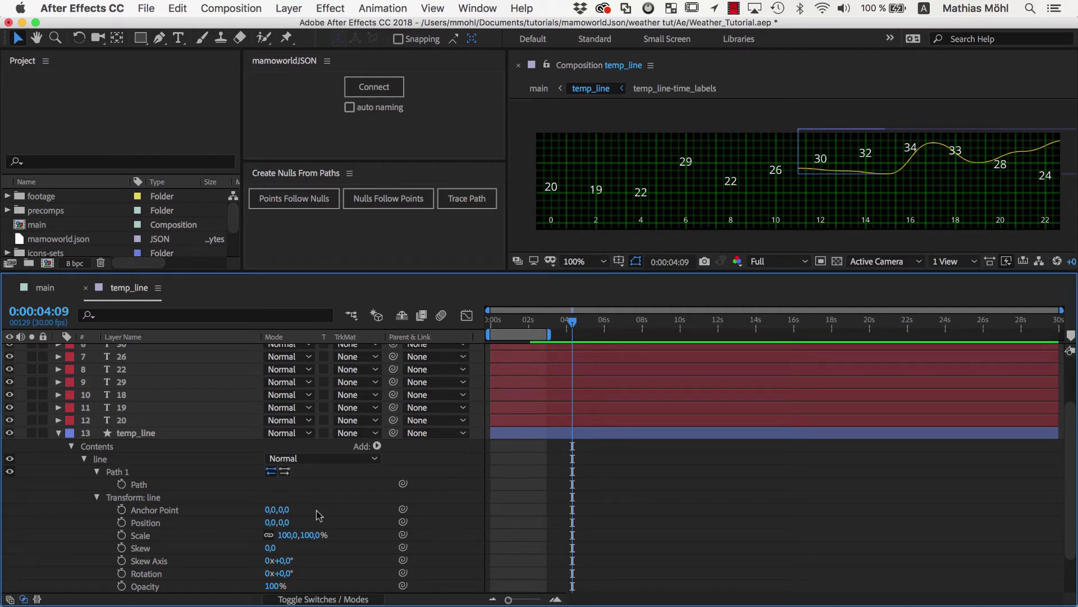
Create a null for each curve point with Points Follow Nulls
left_click(144, 484)
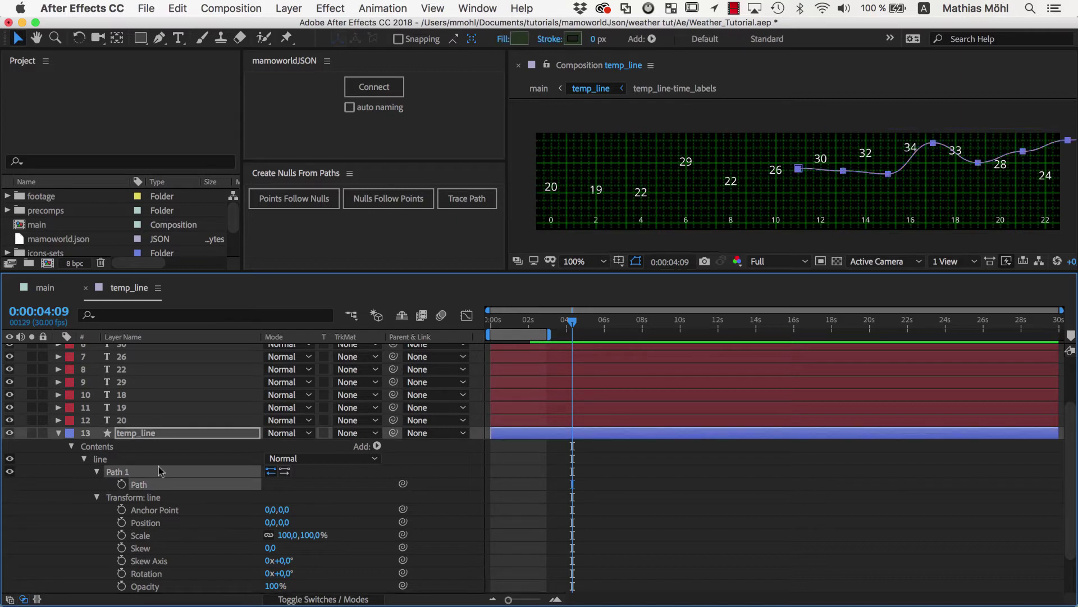
left_click(271, 203)
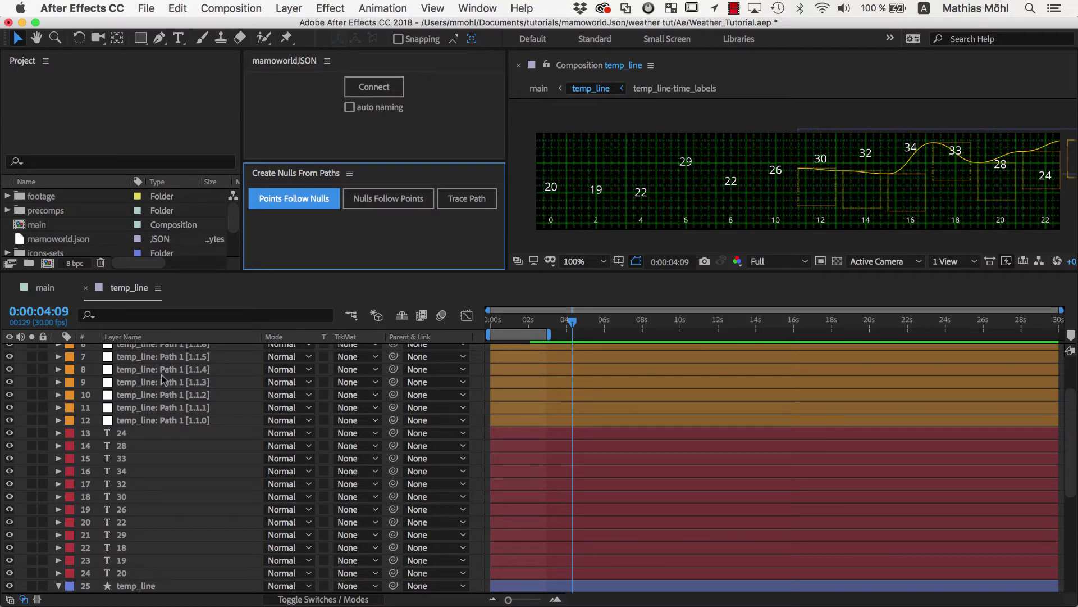
left_click(149, 421)
scroll(149, 423, "up", 3)
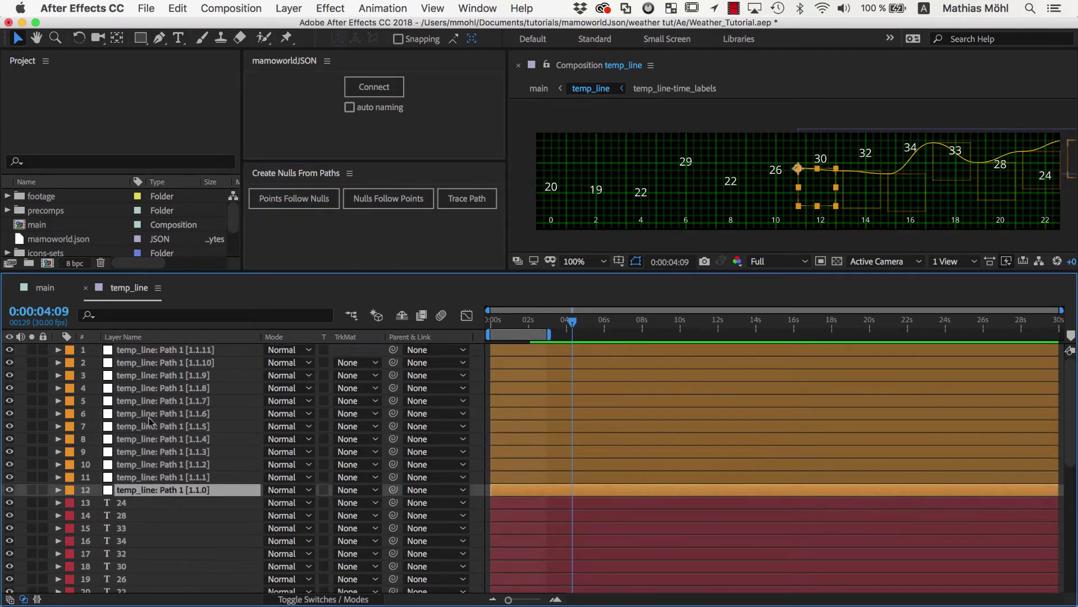
Drag all twelve point nulls so the curve meets the temperature labels
left_click(165, 353, "shift")
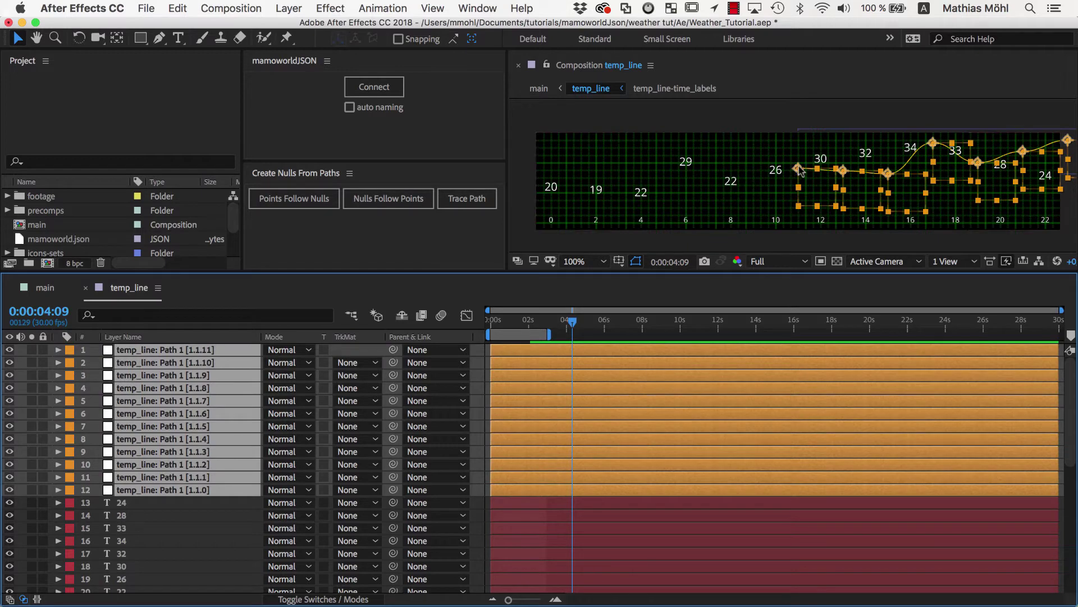
left_click_drag(783, 178, 539, 206)
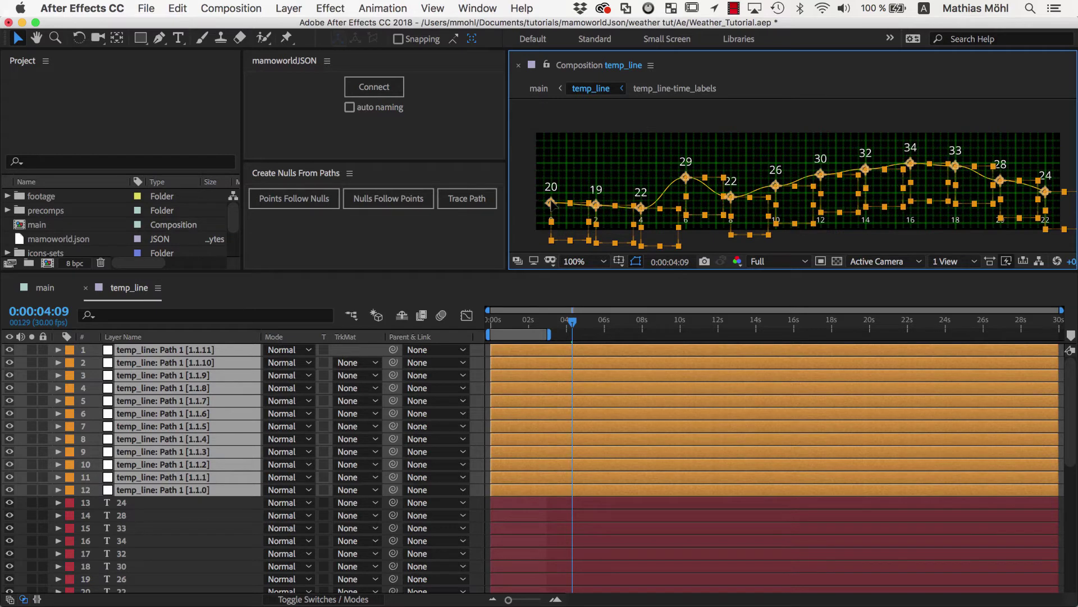
left_click(563, 179)
left_click(564, 176)
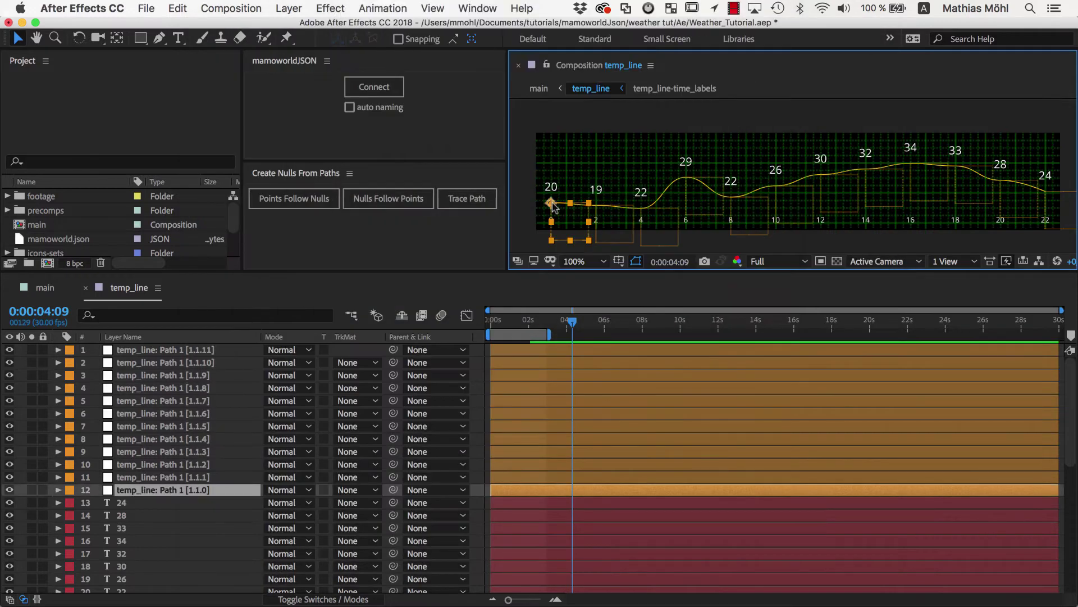
Parent the 20, 19 and next three temperature labels to their curve-point nulls
mouse_move(554, 191)
left_mouse_down()
mouse_move(556, 139)
mouse_move(551, 214)
mouse_move(552, 203)
left_mouse_up()
left_click(555, 193)
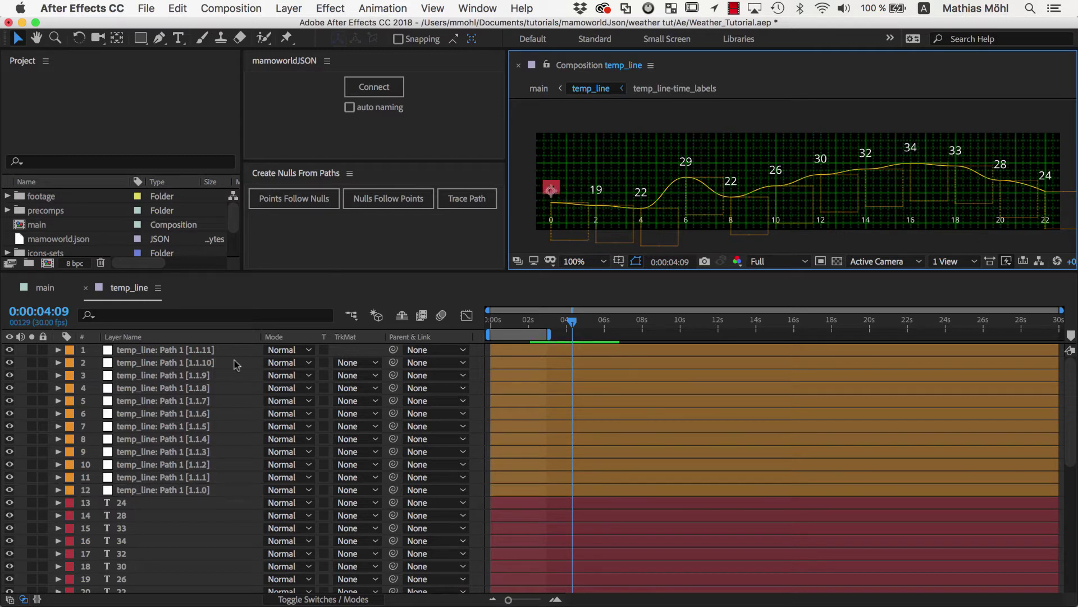
scroll(235, 393, "down", 3)
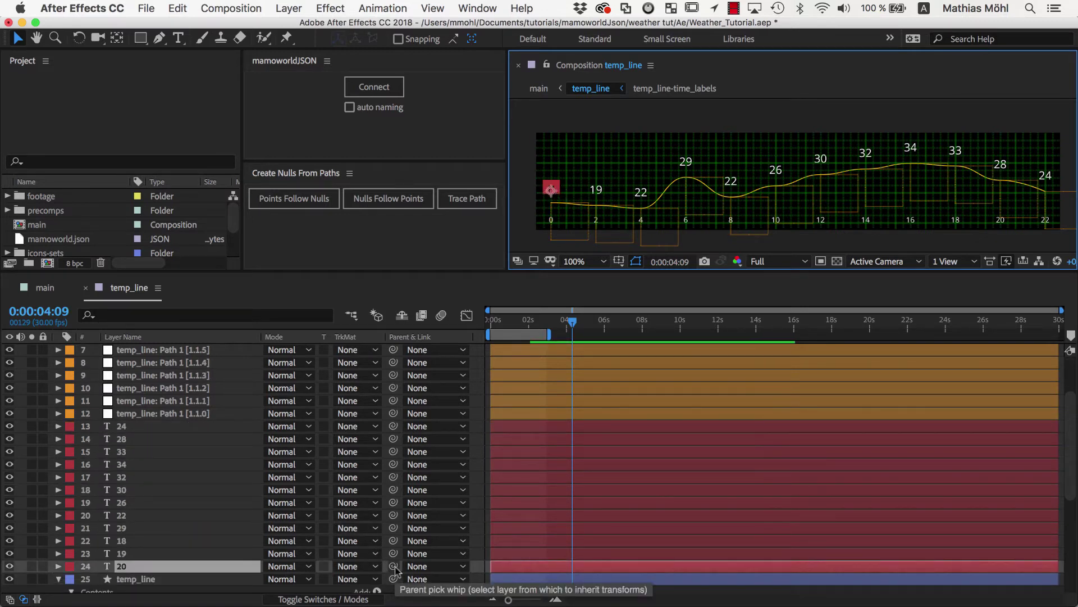
left_click_drag(393, 566, 209, 416)
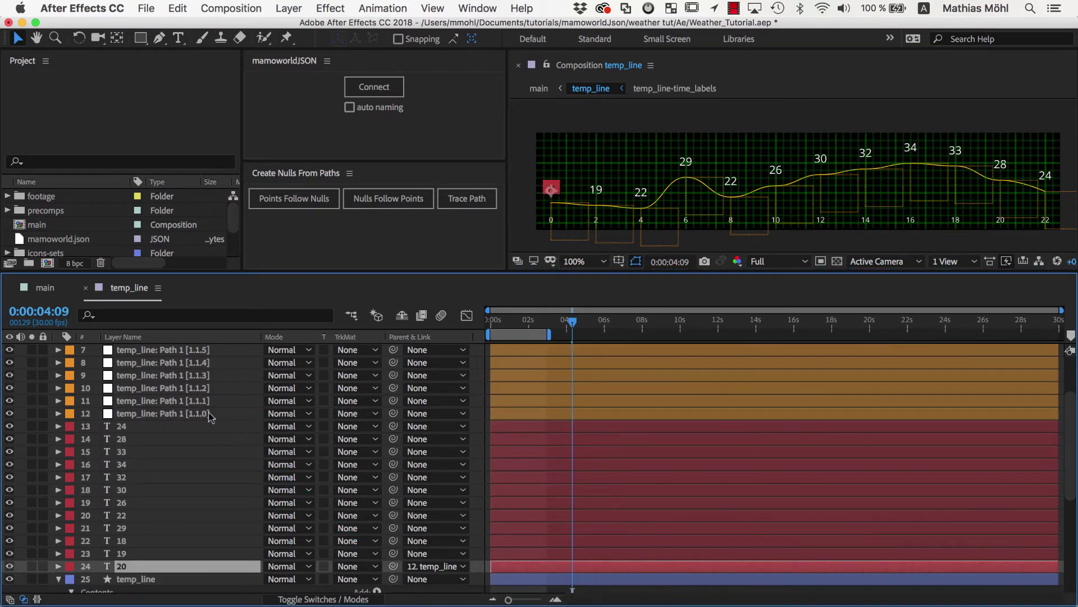
left_click(177, 553)
left_click_drag(393, 553, 205, 402)
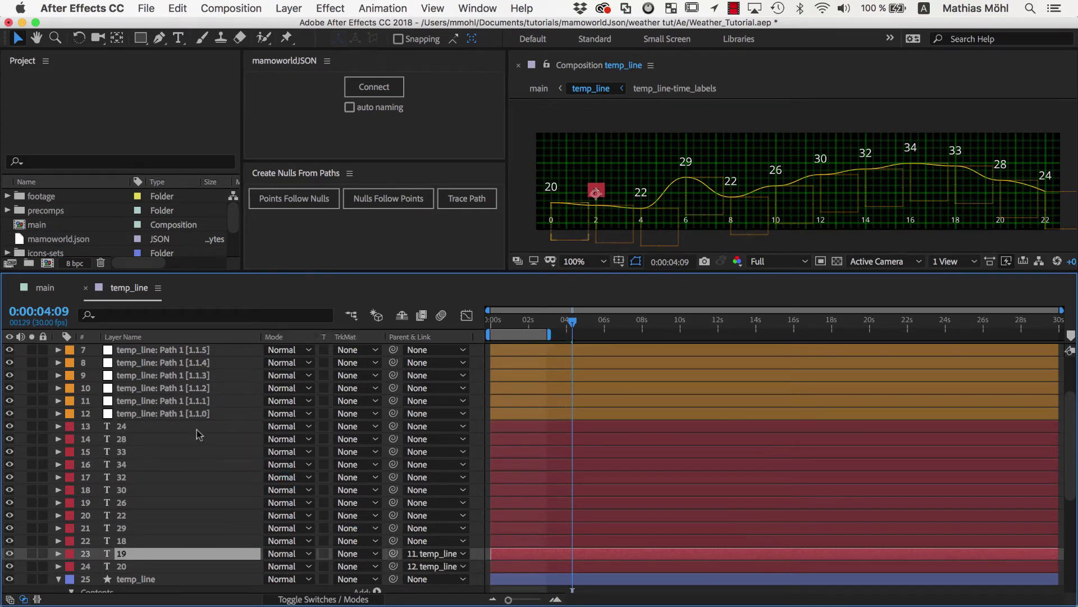
left_click(152, 540)
left_click_drag(393, 540, 208, 387)
left_click(153, 528)
left_click_drag(393, 528, 207, 375)
left_click(153, 515)
left_click_drag(393, 515, 160, 362)
Parent the remaining temperature labels to their matching point nulls
left_click(153, 502)
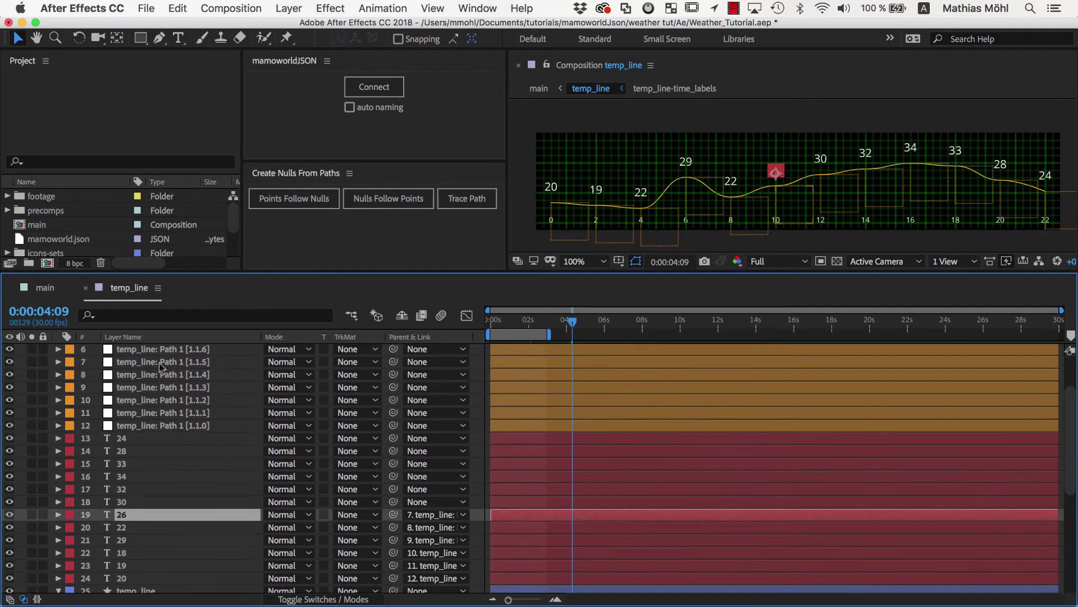
left_click(153, 566)
left_click(153, 553)
left_click_drag(394, 566, 168, 401)
left_click(153, 540)
left_click_drag(393, 540, 174, 387)
left_click(153, 528)
left_click_drag(393, 528, 169, 362)
left_click(153, 515)
left_click(152, 503)
left_click_drag(393, 502, 168, 349)
Check that the 20 label follows the first point, then save the project
mouse_move(553, 220)
left_mouse_down()
mouse_move(552, 187)
mouse_move(551, 216)
left_mouse_up()
key("super+s")
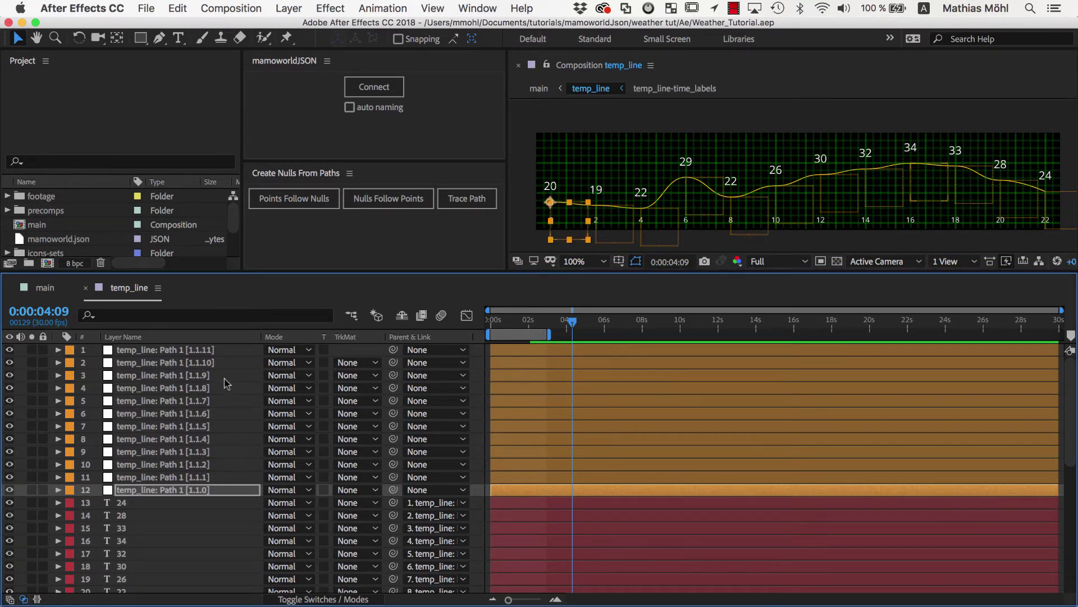
left_click(79, 242)
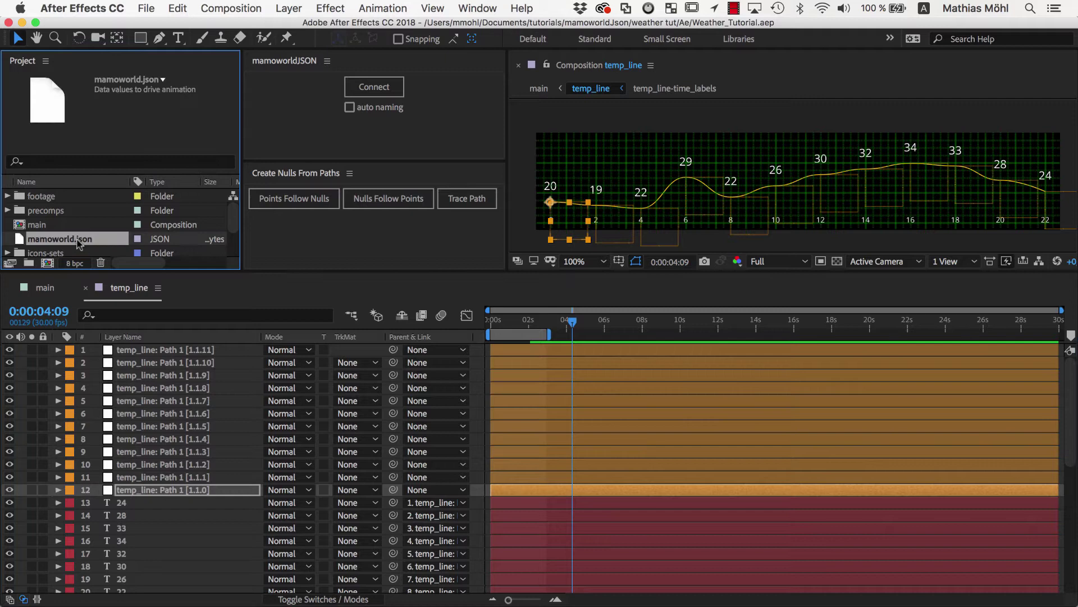
left_click(133, 351)
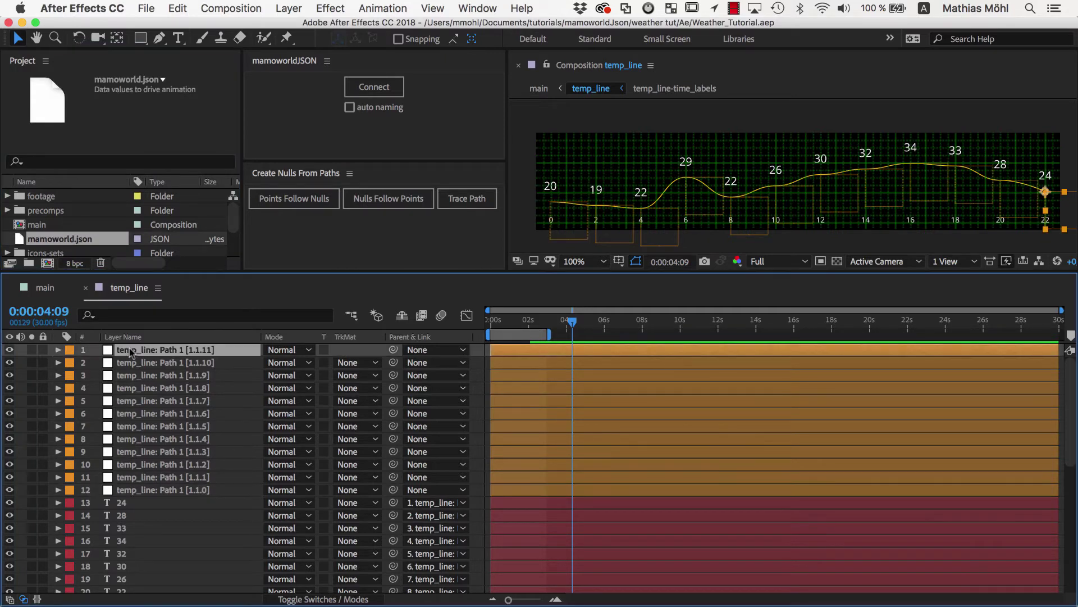
Apply Separate Dimensions to the Position properties of all twelve point nulls
left_click(153, 490, "shift")
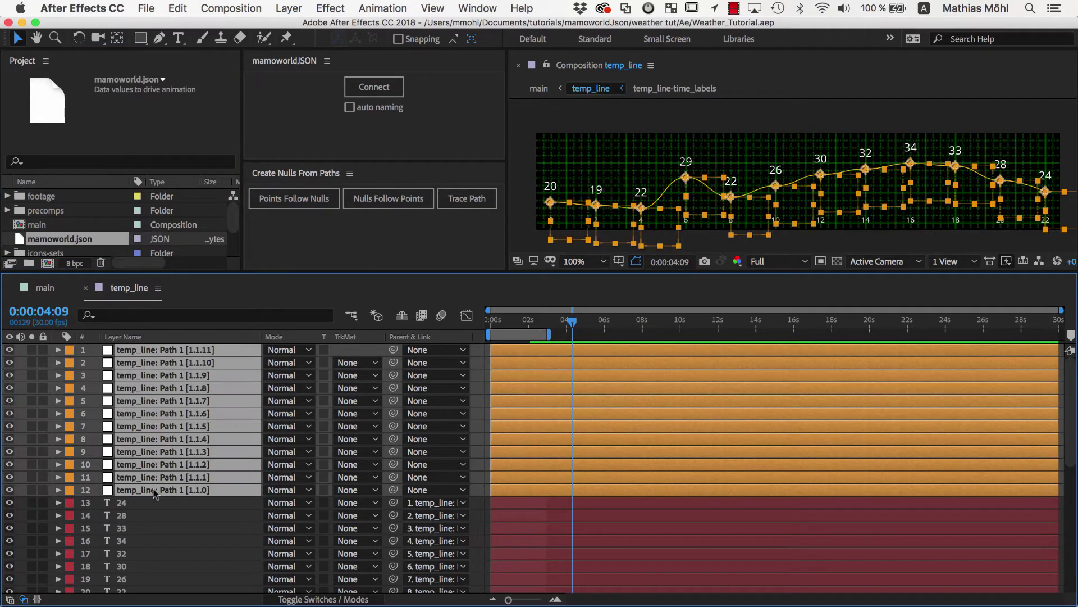
key("p")
left_click_drag(77, 360, 154, 573)
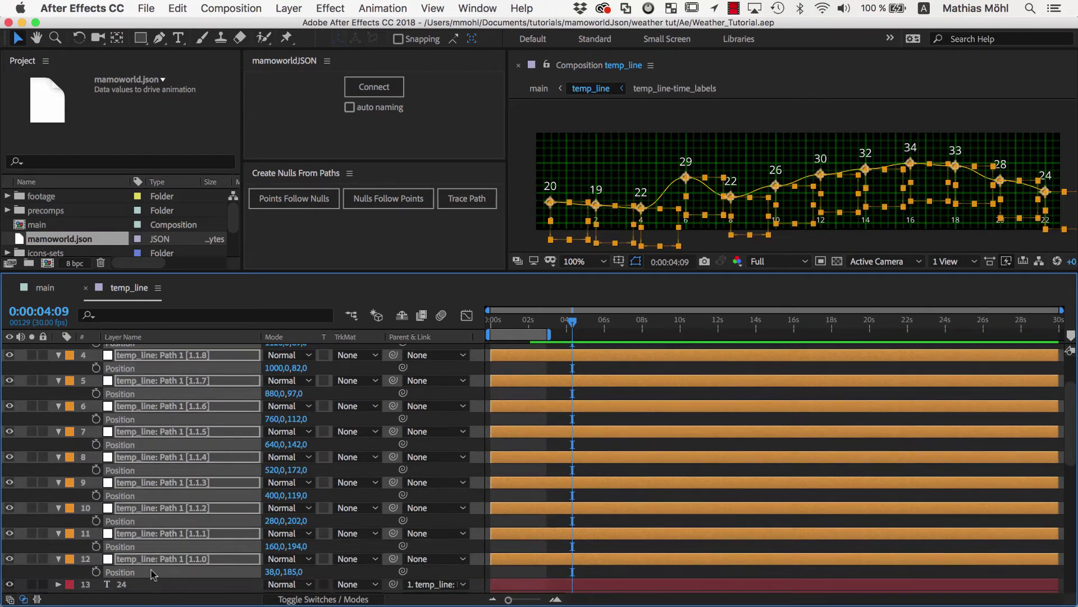
right_click(131, 574)
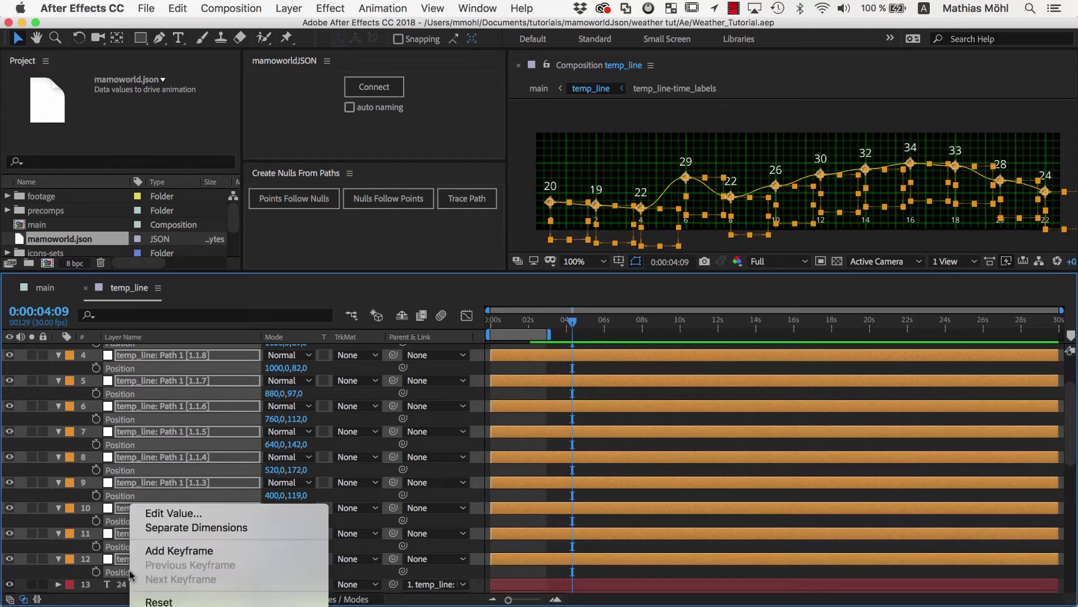
left_click(160, 531)
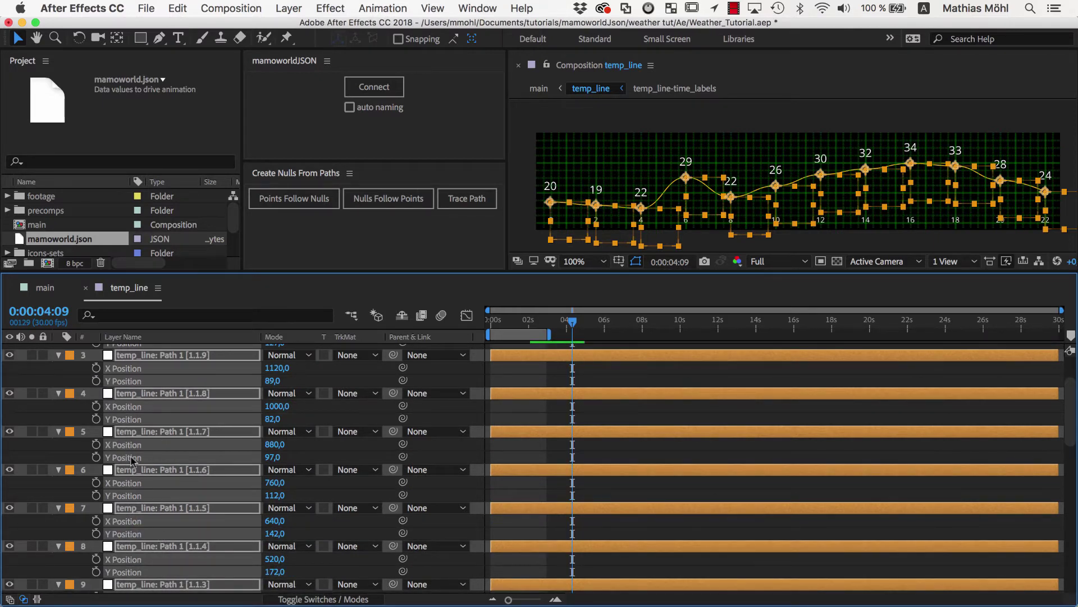
Save the project and select the first curve-point null's Y Position
left_click(76, 455)
key("super+s")
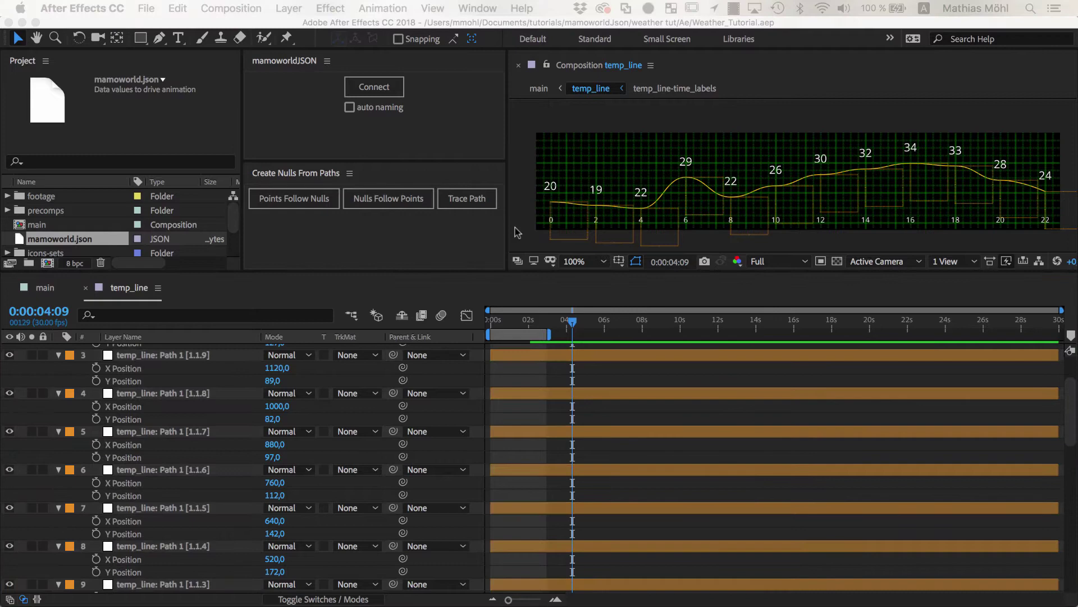
left_click(551, 209)
scroll(192, 500, "down", 5)
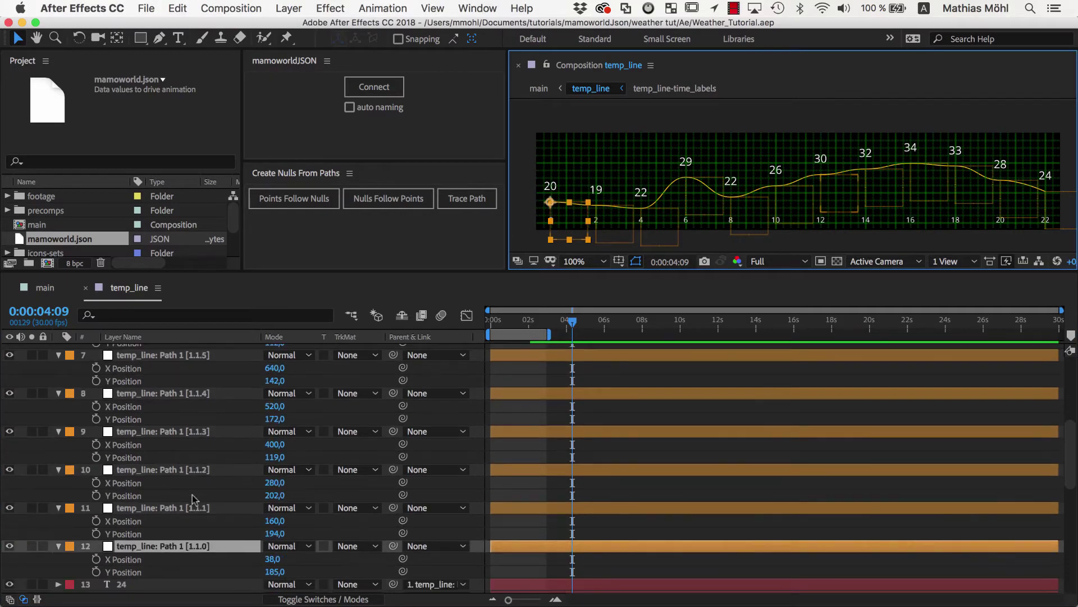
left_click(129, 522)
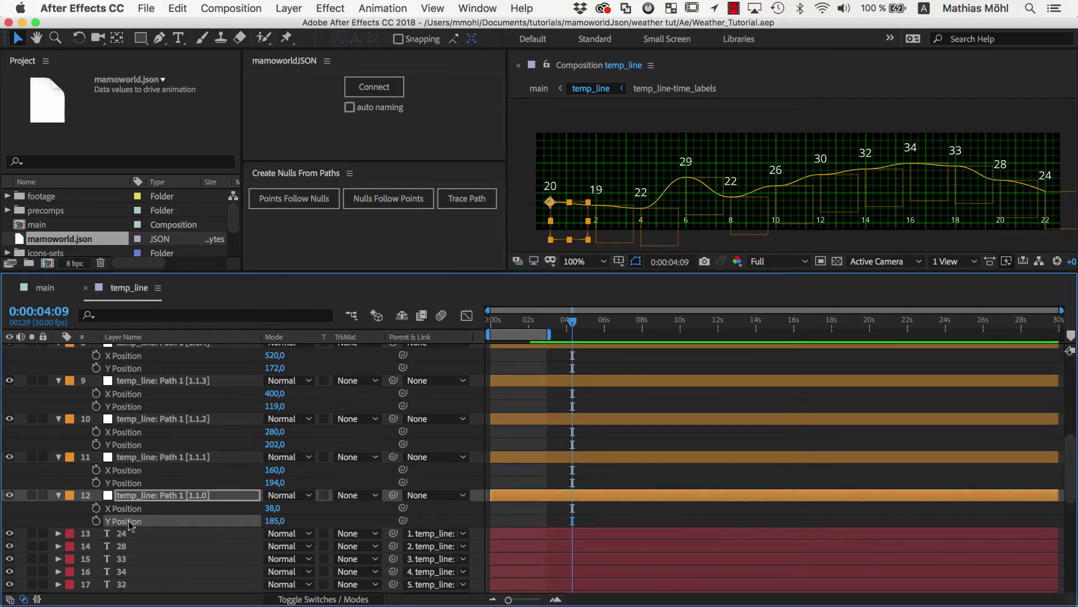
Connect the first null's Y Position to JSON key temperature line.0, keeping the existing value
left_click(363, 93)
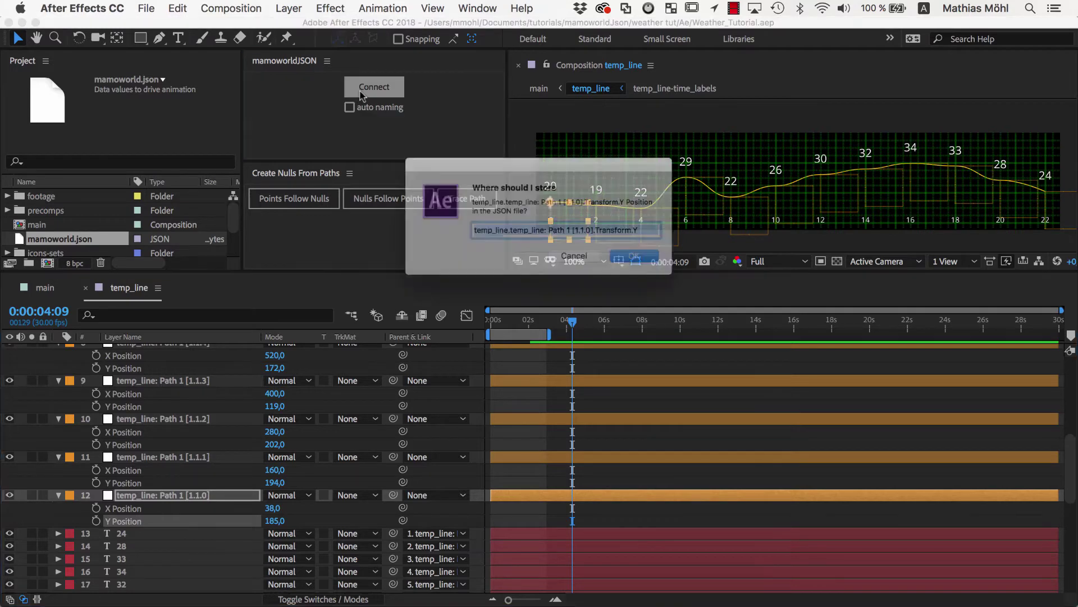
type("tempera")
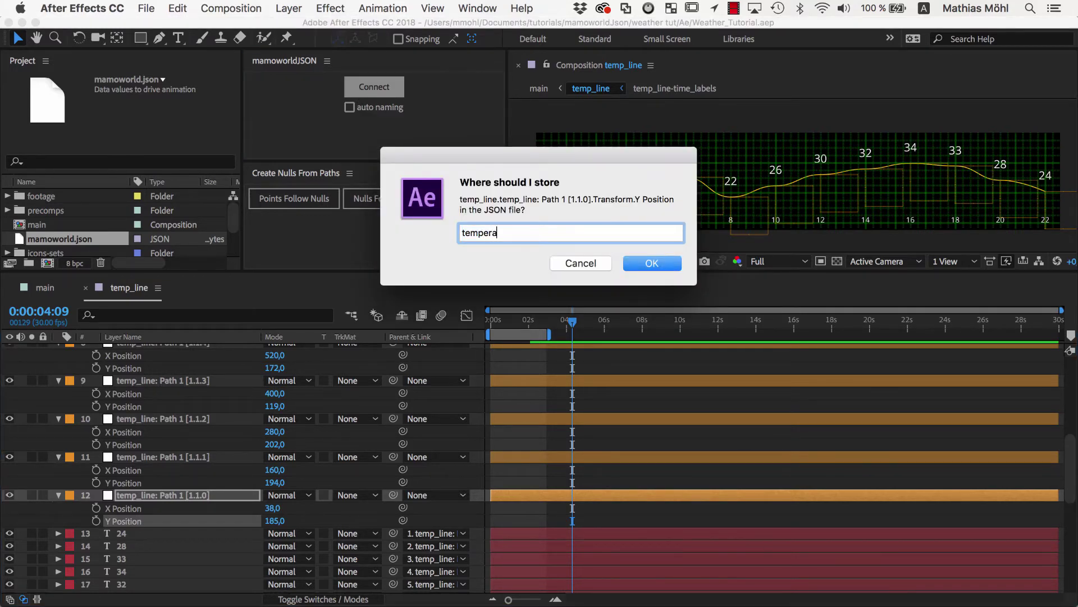
type("ture line.0")
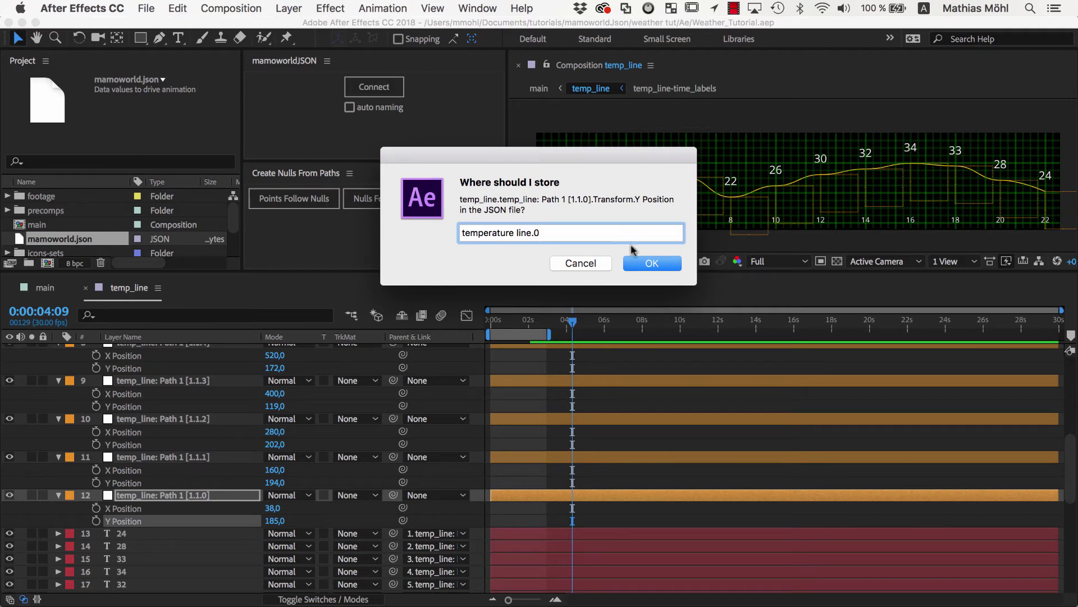
left_click(642, 264)
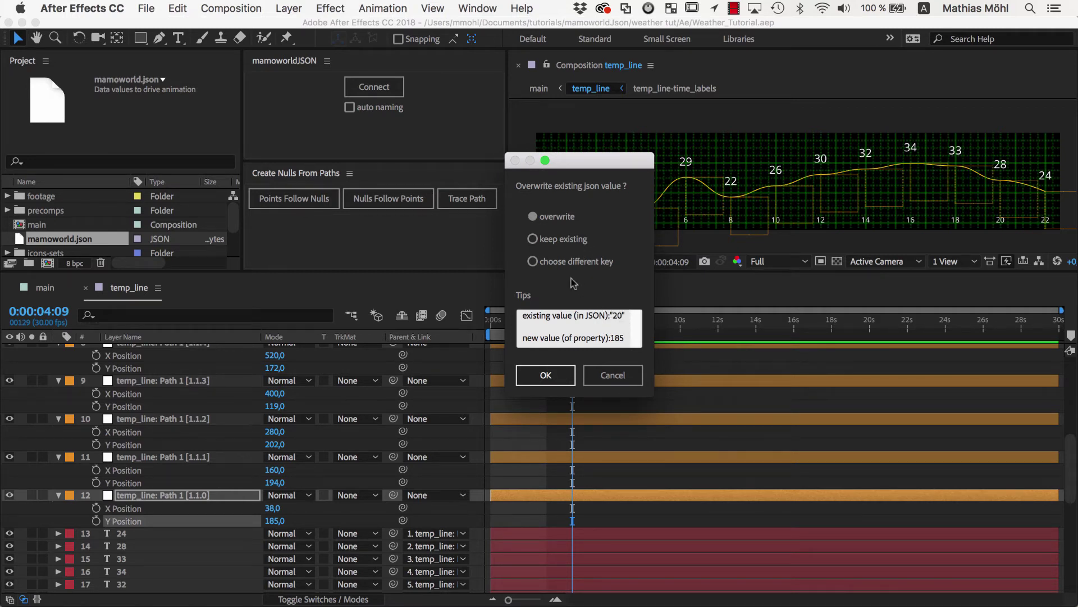
left_click(534, 239)
left_click(547, 374)
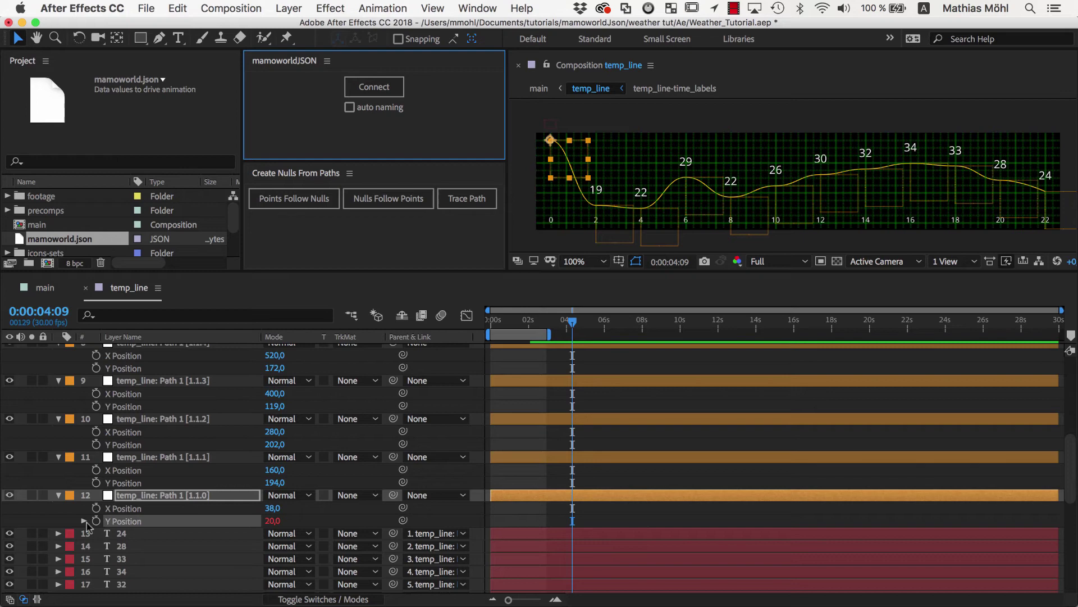
Prefix the Y Position expression with 'var temperature =' and add linear(temperature,-10,40,250,50) below
left_click(85, 521)
left_click(563, 419)
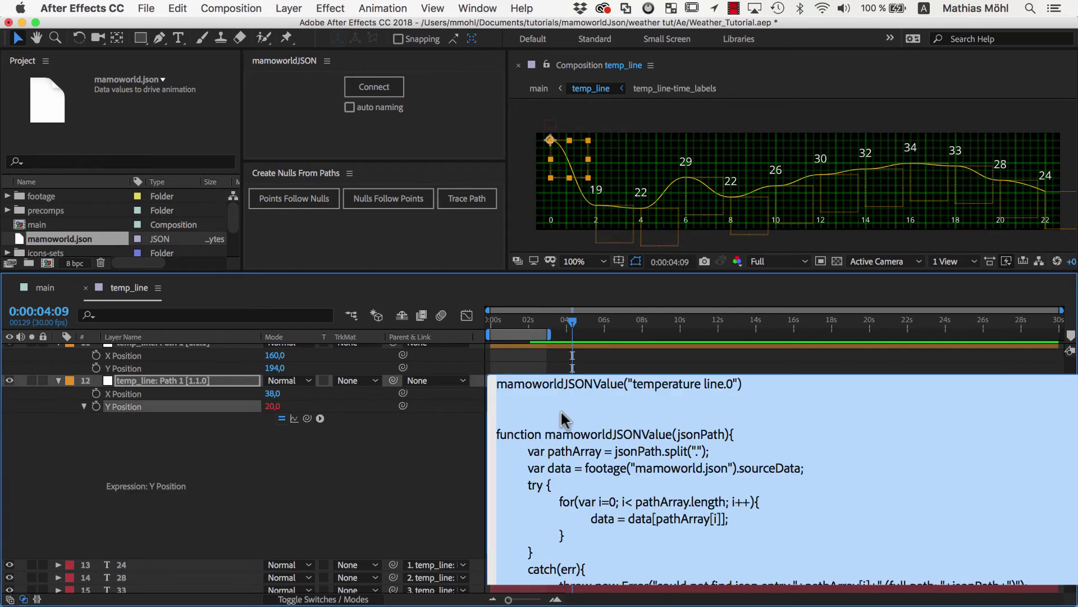
left_click(563, 400)
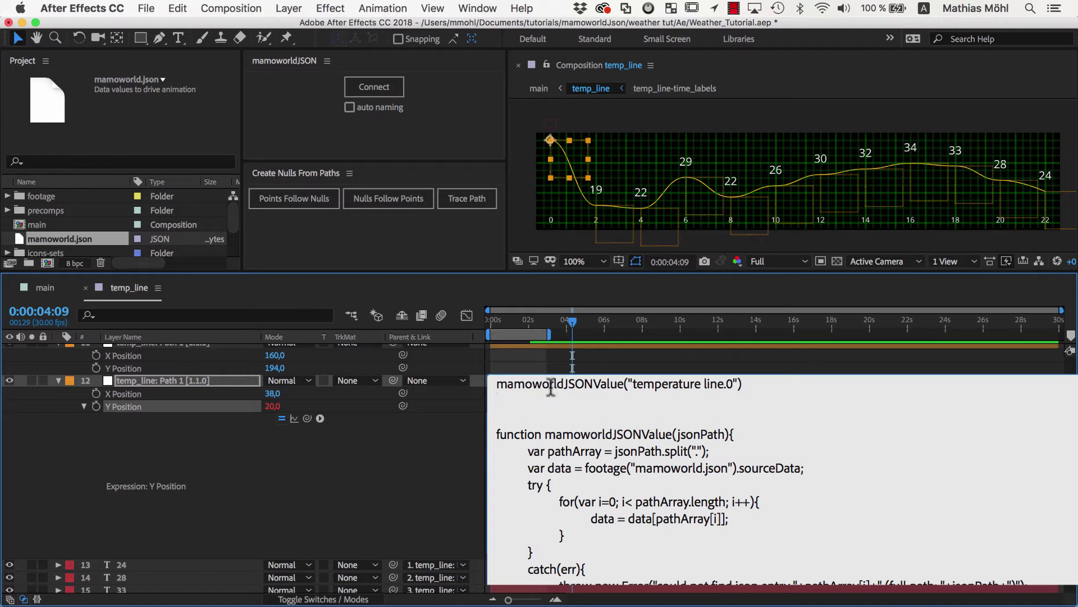
triple_click(548, 385)
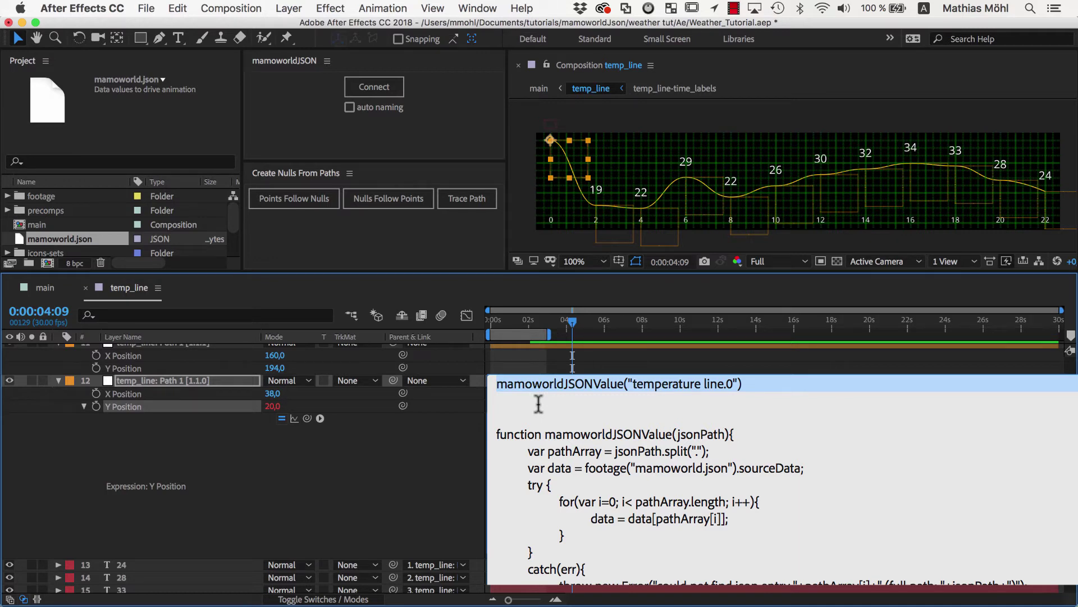
key("Left")
type("var tempe")
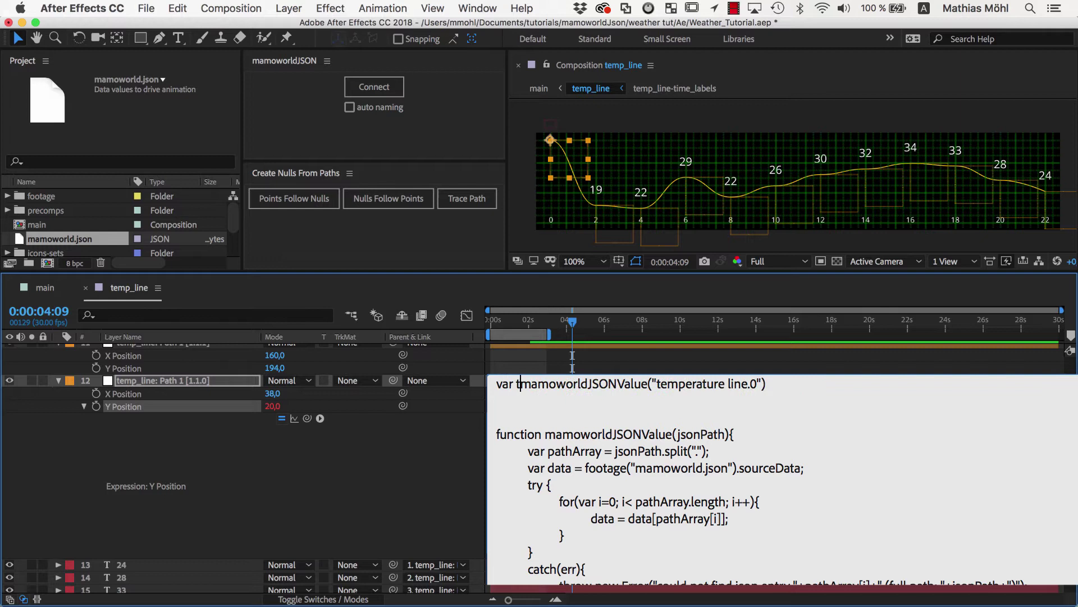
type("rature =")
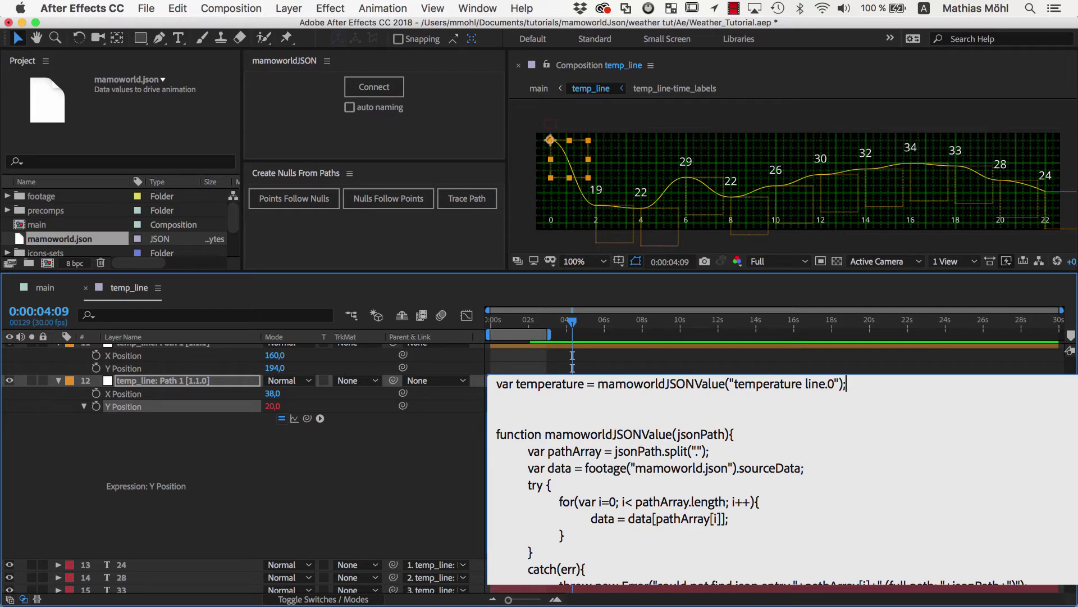
key("Return")
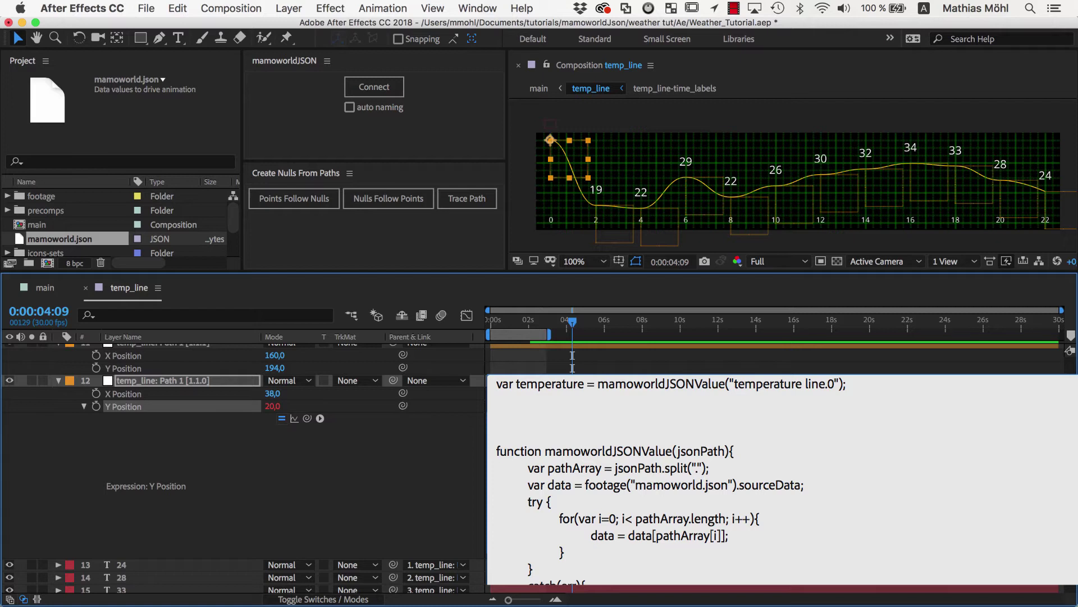
type("linear")
type("(")
type("temperature)")
type(",-10,4")
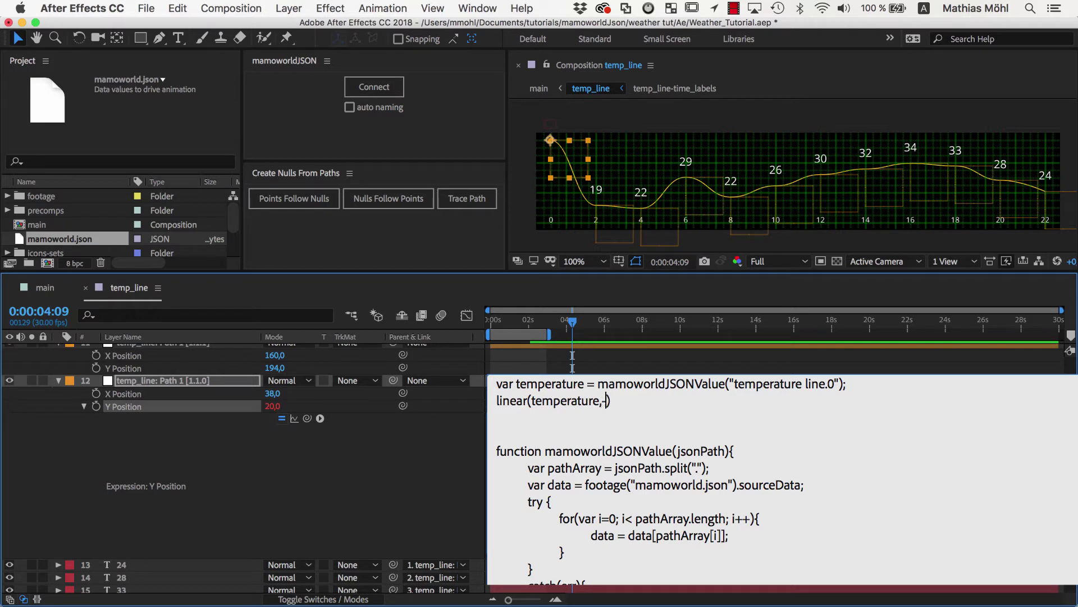
type("0,250,50")
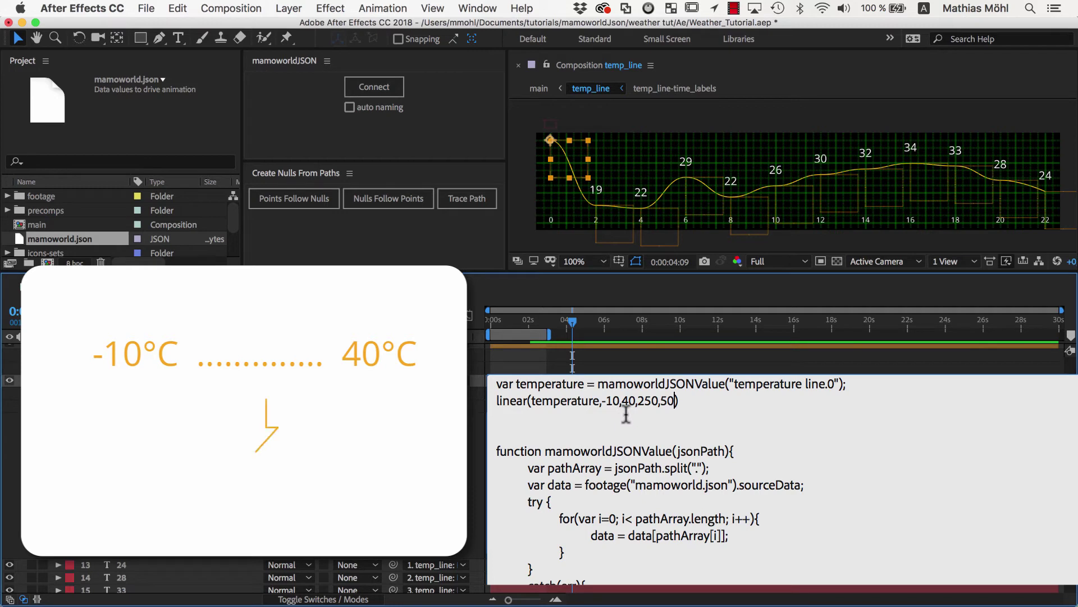
Commit the linear expression so the first point's Y Position becomes 130
left_click(677, 416)
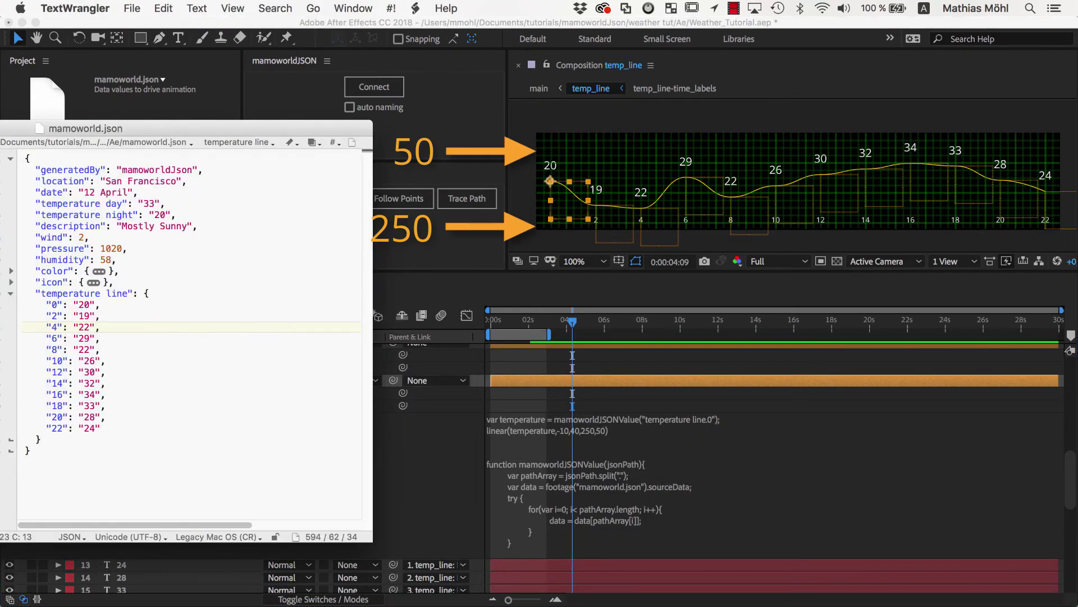
Change the first temperature in mamoworld.json to -10, save, and check the curve in After Effects
double_click(85, 304)
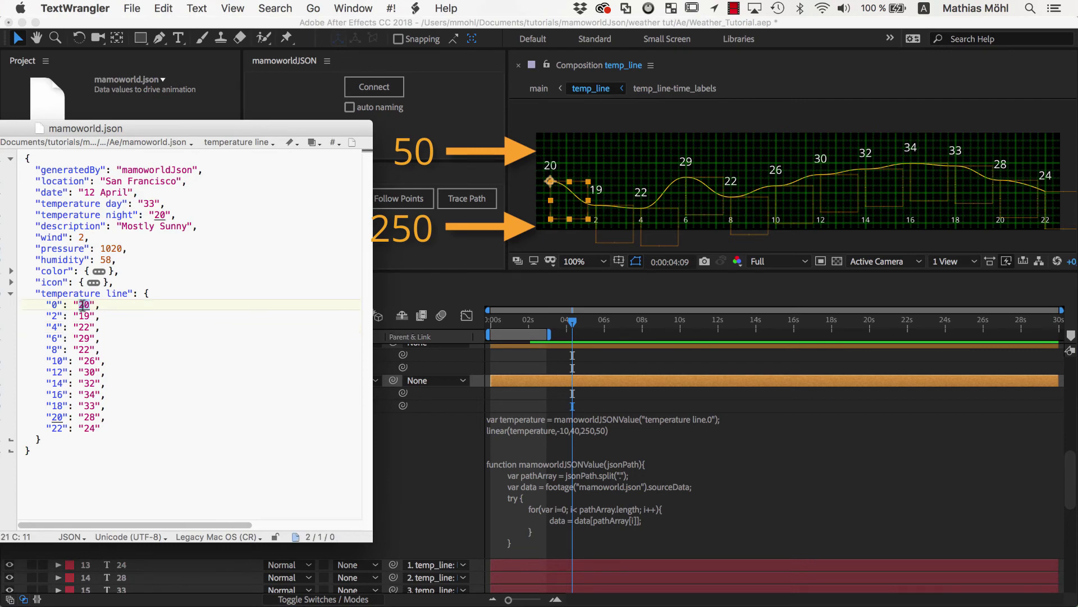
key("BackSpace")
type("-10")
key("super+s")
key("super+Tab")
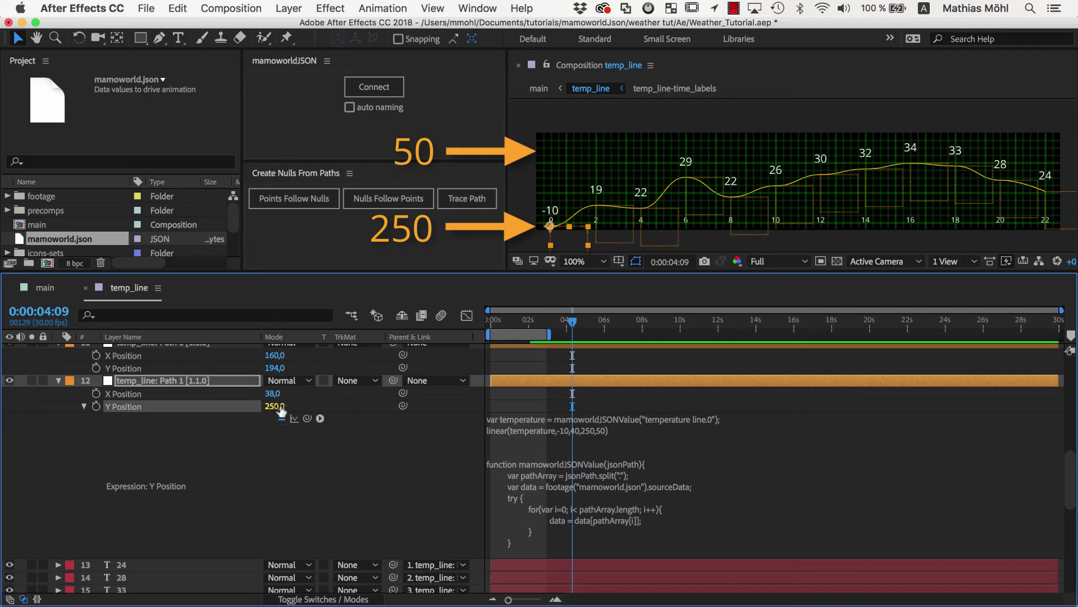
Replace the -10 test value with 40 in mamoworld.json and check After Effects again
key("super+Tab")
key("shift+Left")
key("shift+Left")
key("shift+Left")
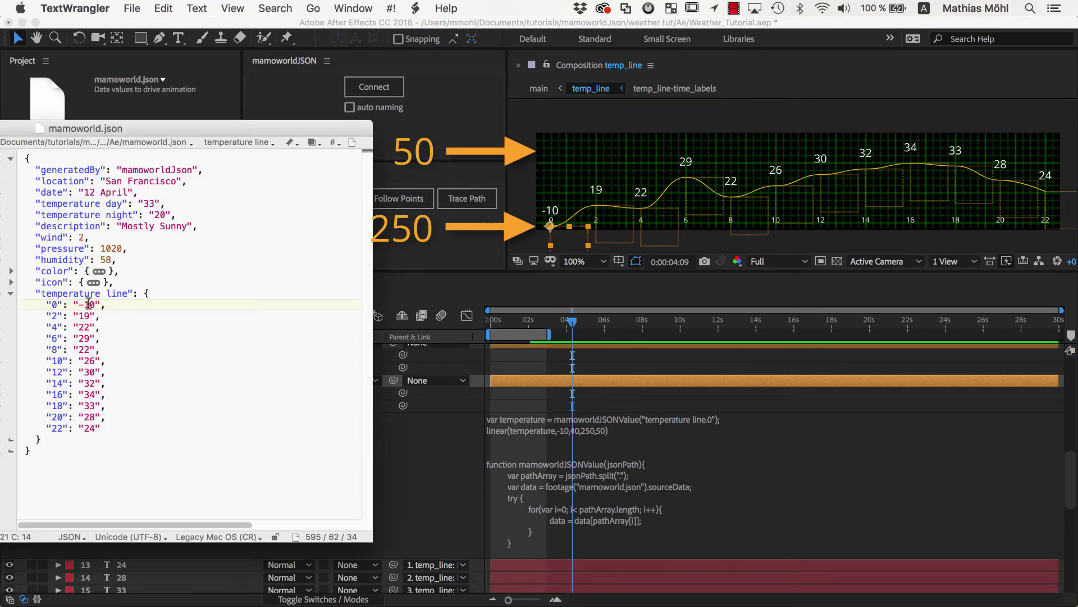
type("40")
left_click(456, 261)
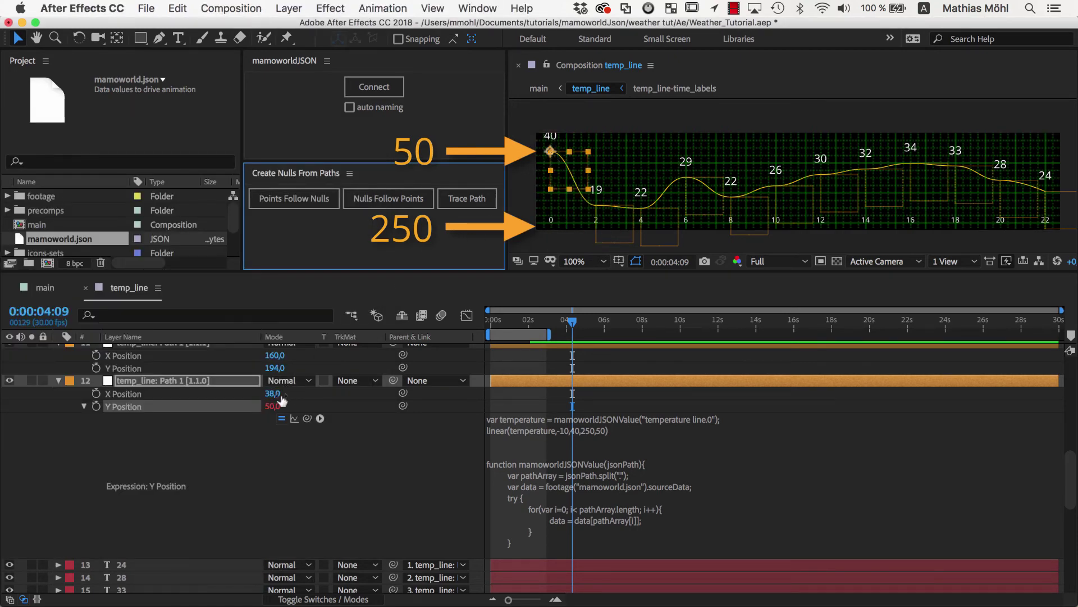
Review the Y Position linear mapping of -10,40 to 250,50 in the expression
left_click(579, 438)
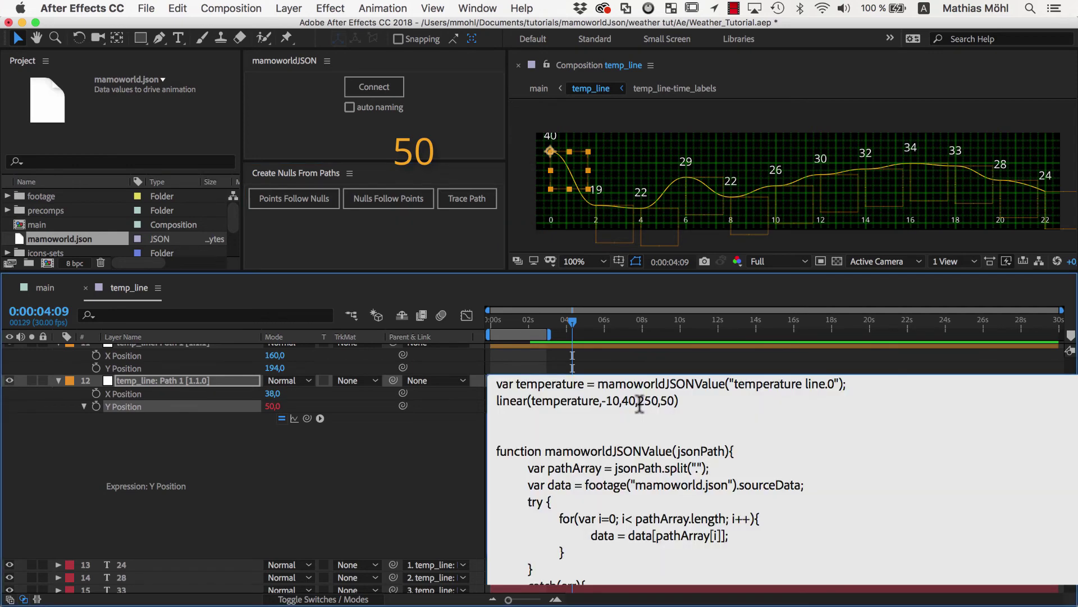
left_click_drag(637, 401, 676, 403)
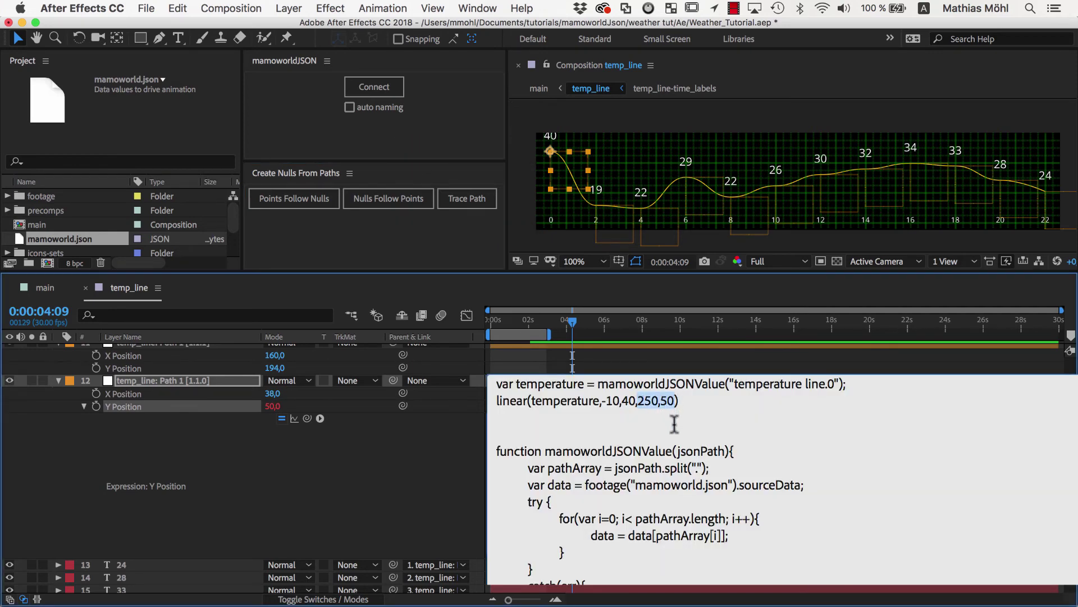
left_click(674, 424)
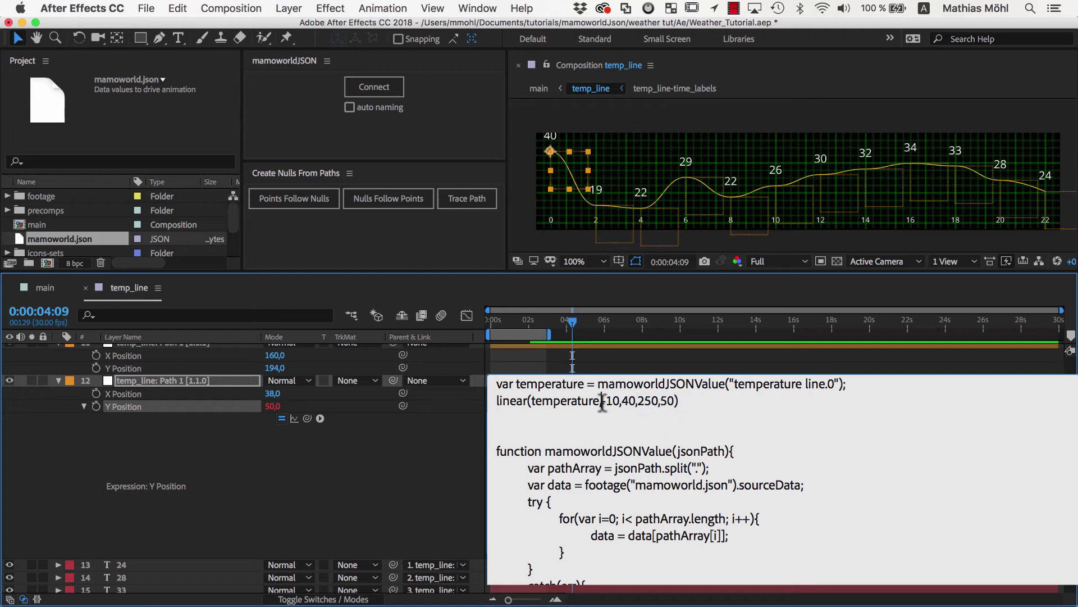
left_click_drag(601, 401, 674, 403)
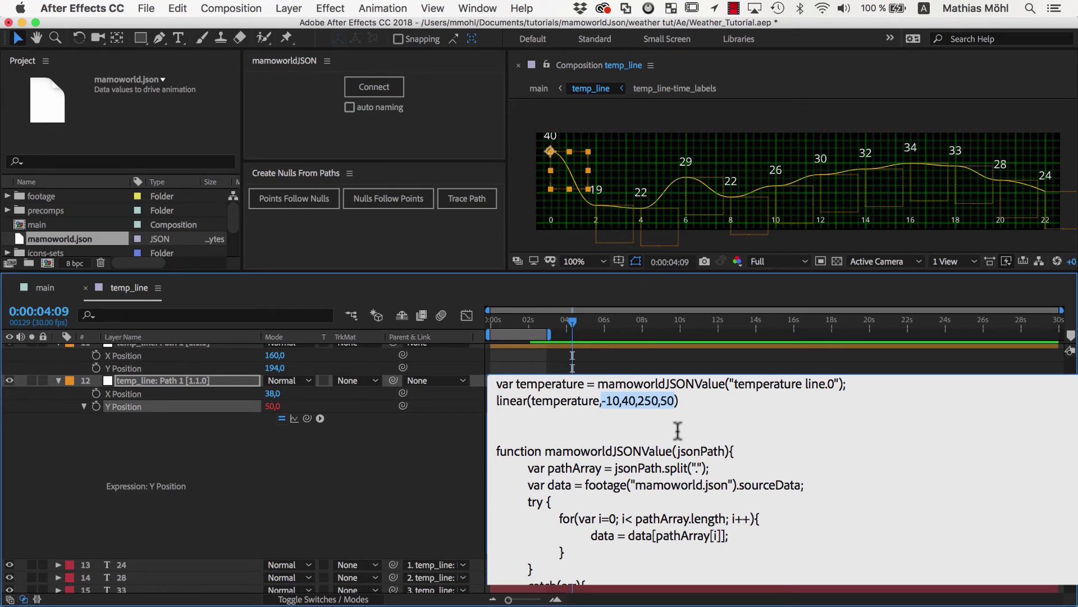
left_click(678, 430)
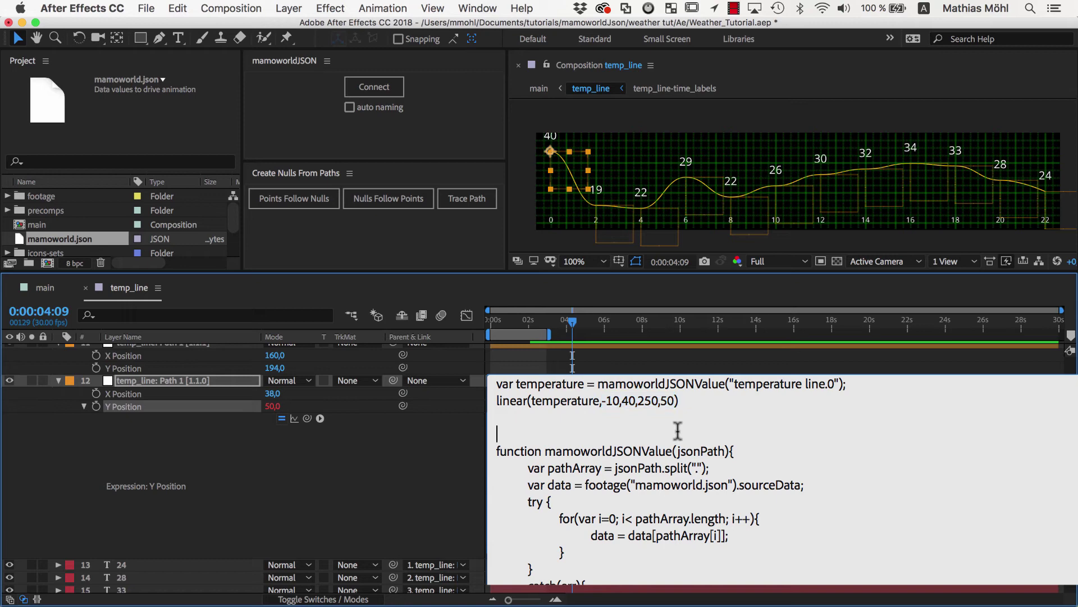
Commit the expression and copy only the Y Position expression from layer 12
left_click(441, 447)
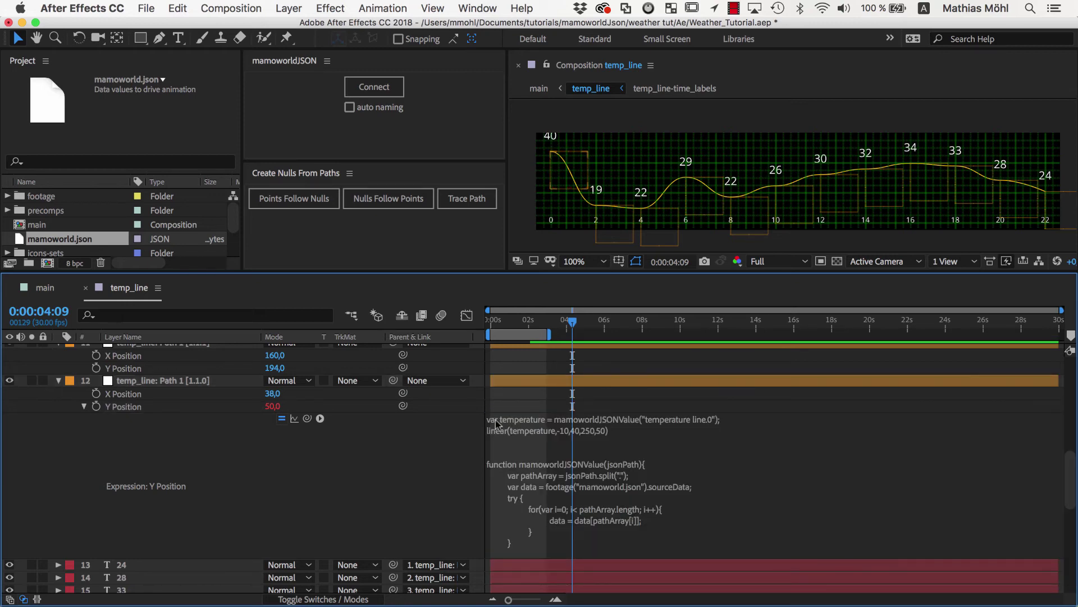
right_click(135, 408)
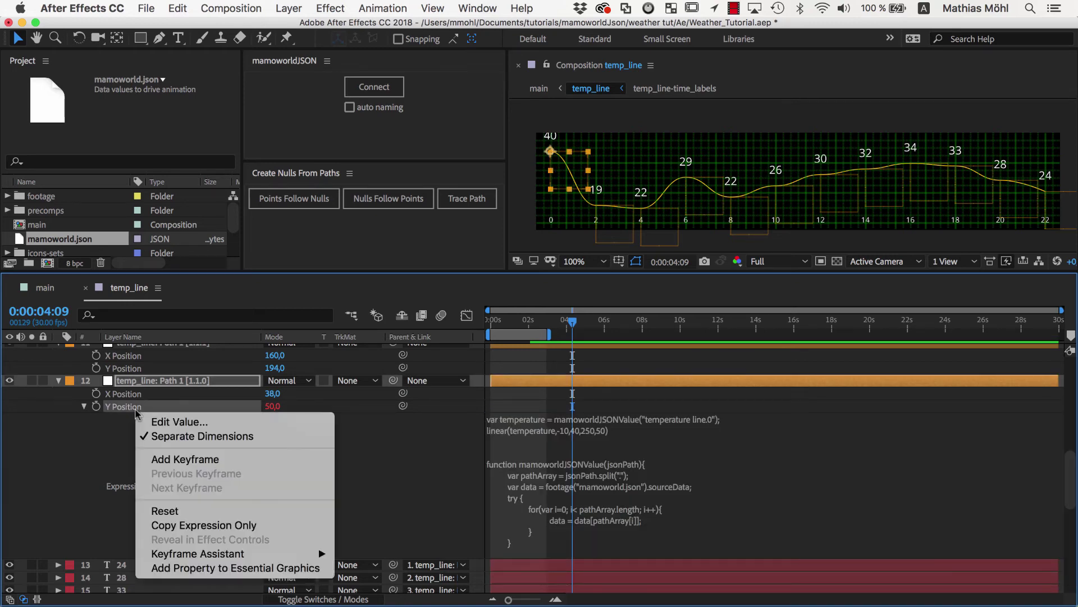
left_click(161, 524)
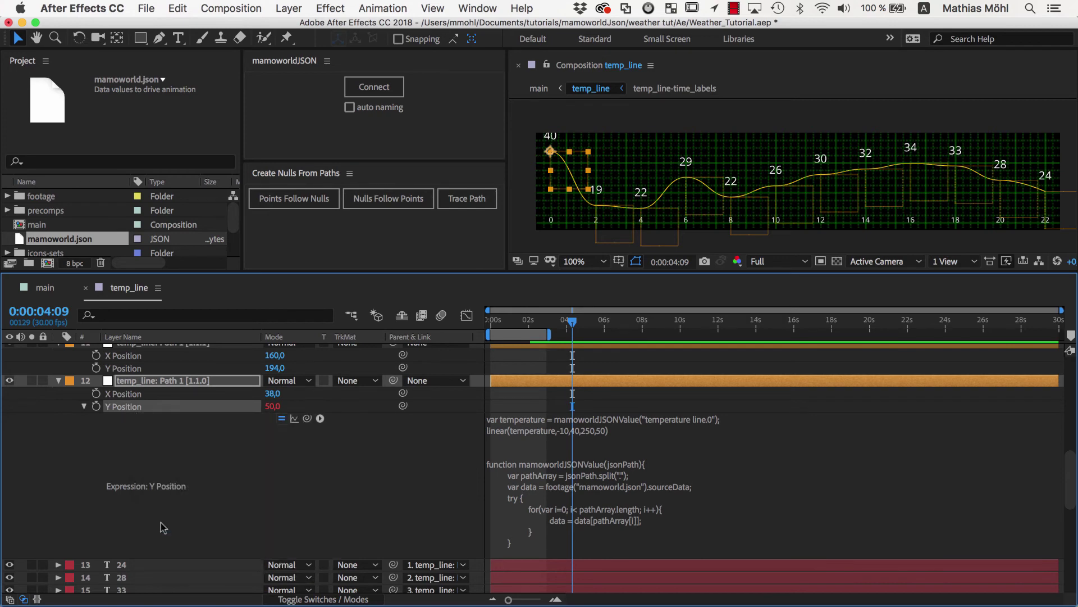
Paste the copied expression onto the Y Position of all curve-point nulls
scroll(161, 523, "up", 5)
left_click(127, 477, "super")
left_click(127, 368, "super")
scroll(127, 450, "up", 4)
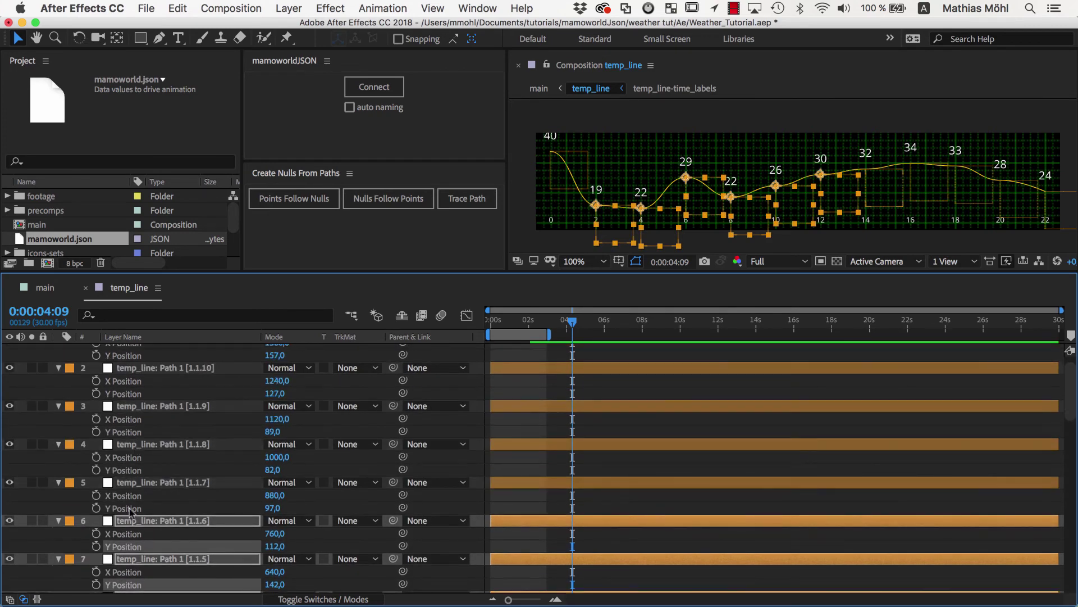
left_click(123, 508, "super")
left_click(124, 469, "super")
left_click(123, 432, "super")
left_click(123, 393, "super")
left_click(123, 355, "super")
scroll(123, 355, "up", 1)
left_click(178, 7)
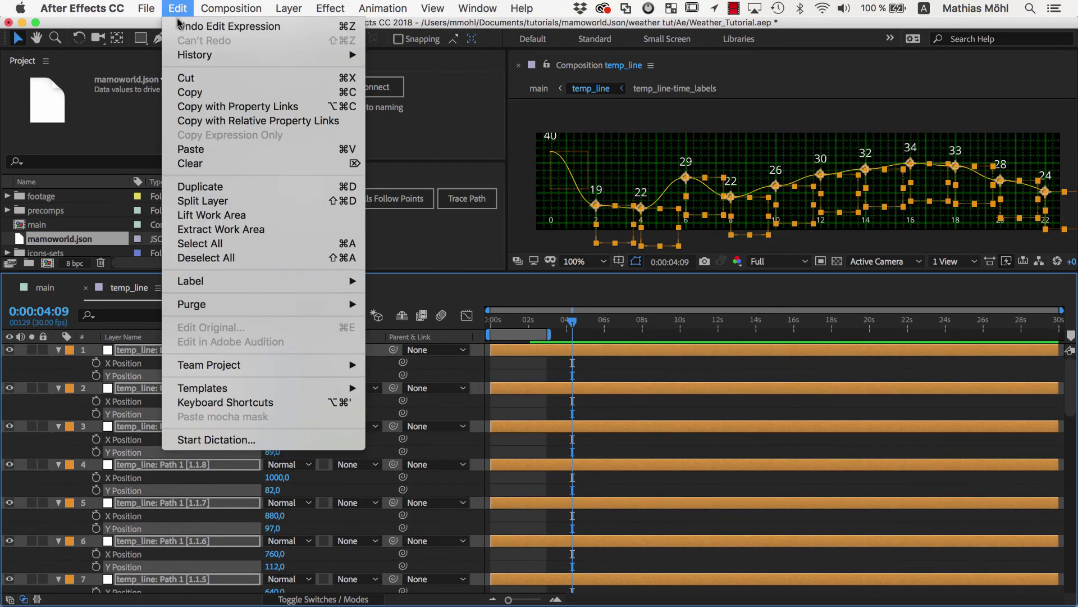
left_click(202, 148)
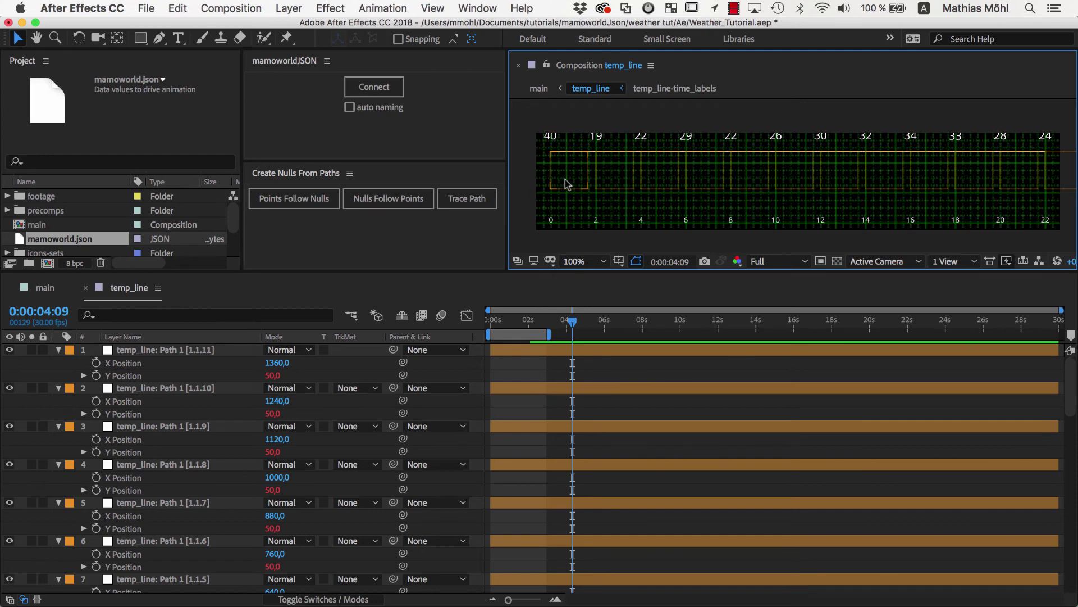
Change layer 11's expression to read temperature line.2 instead of line.0
scroll(387, 431, "down", 10)
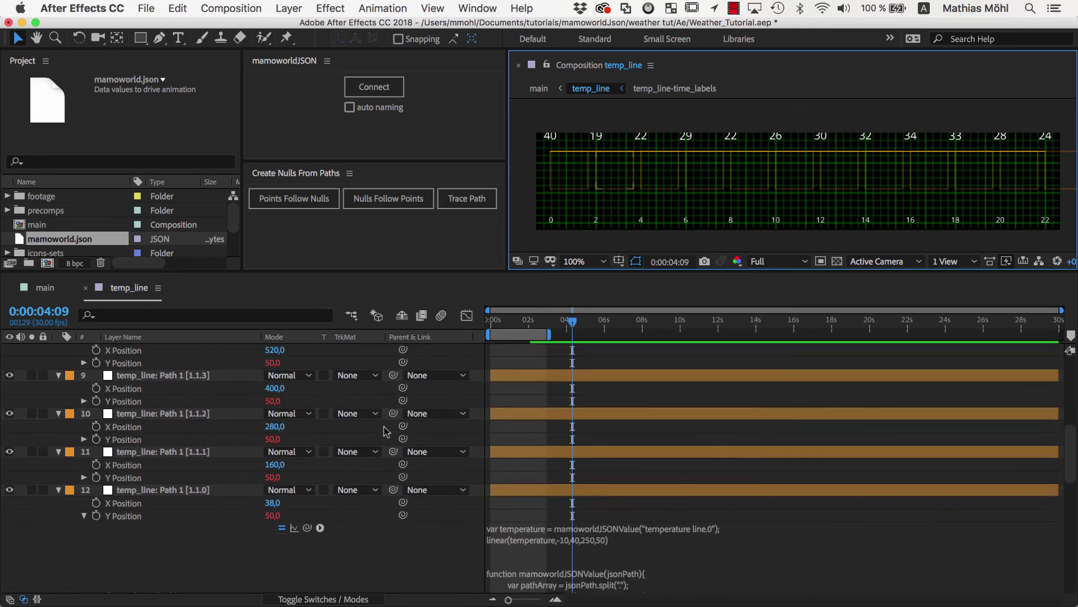
left_click(83, 478)
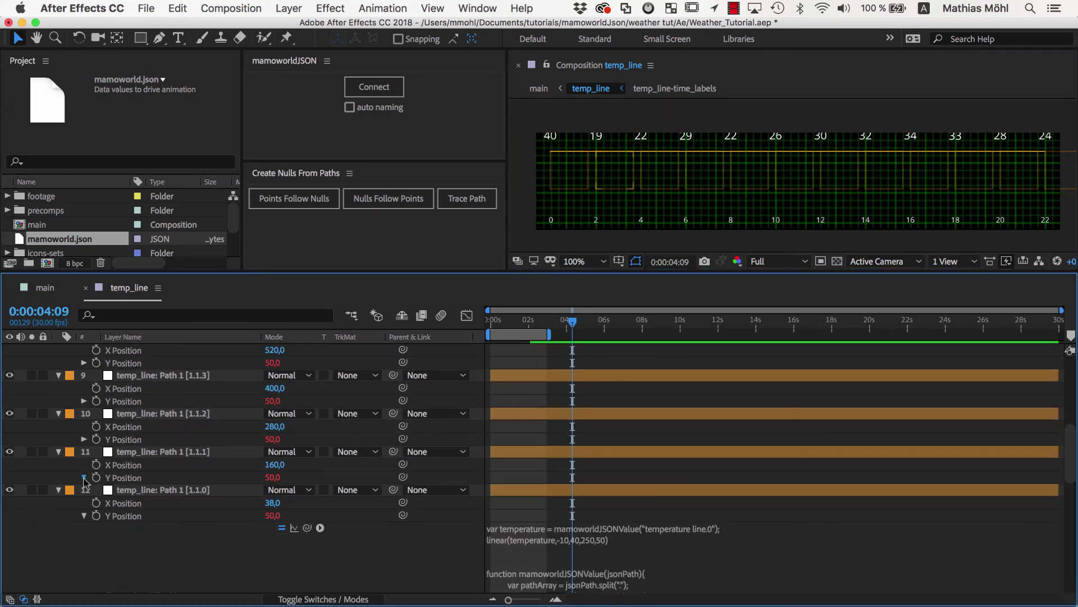
left_click(662, 475)
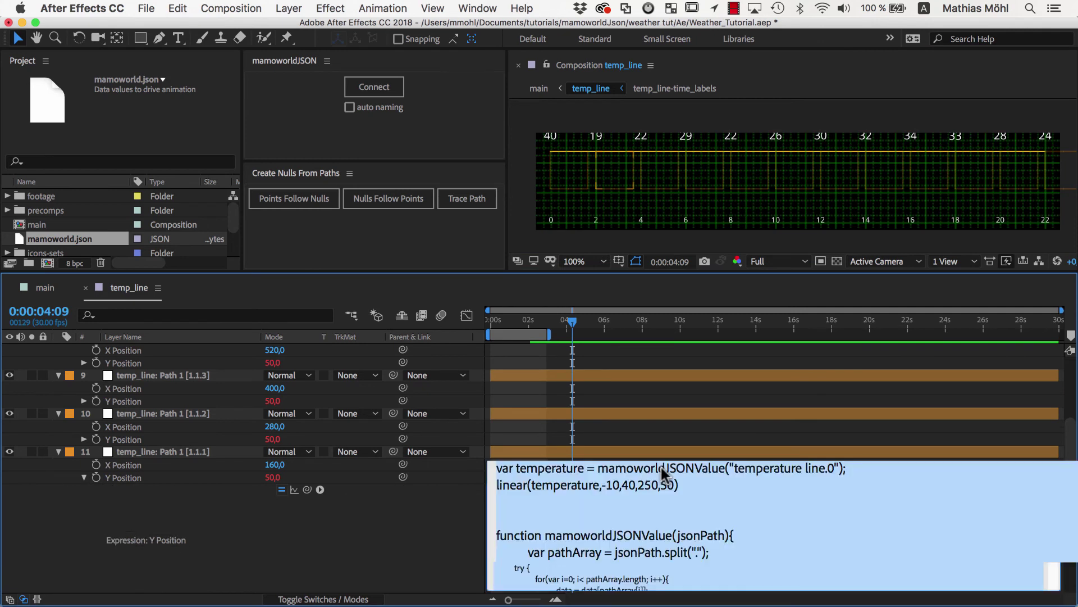
left_click(831, 469)
double_click(831, 469)
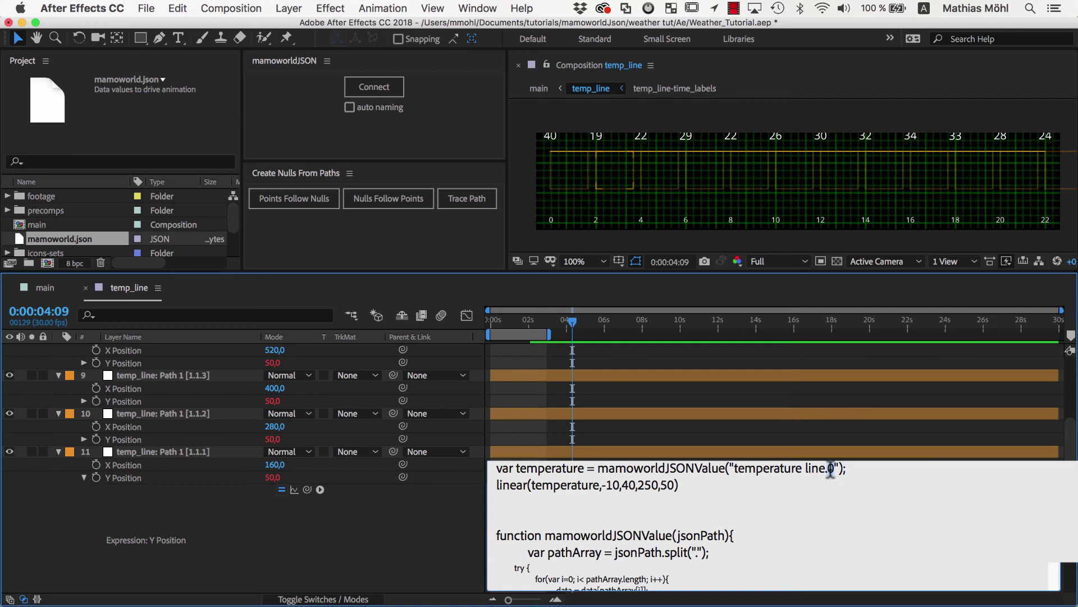
type("2")
key("KP_Enter")
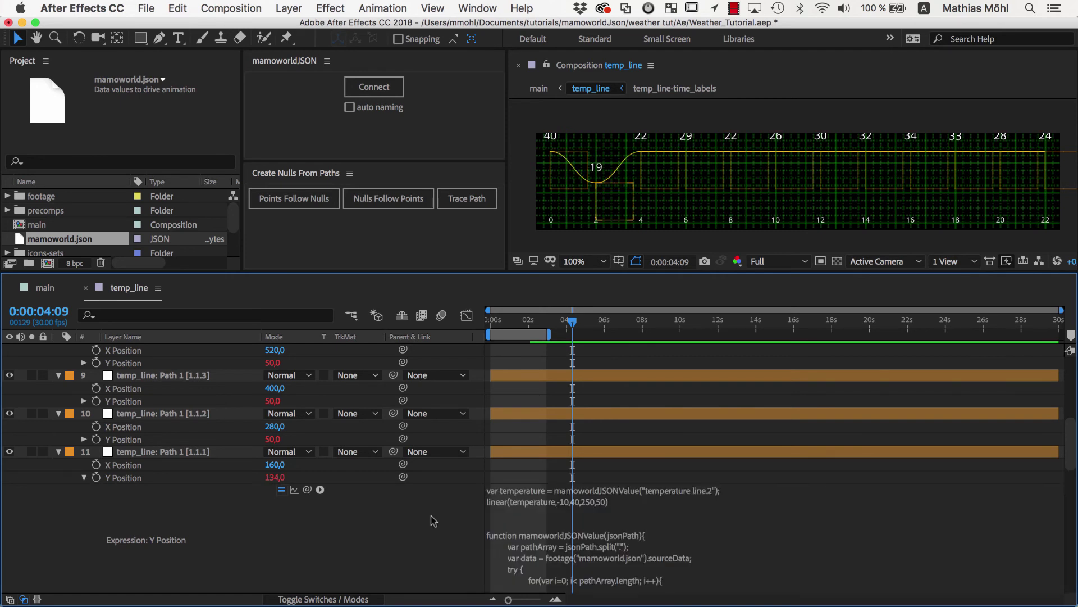
Set layer 10's expression to read line.4 and layer 5's to read line.1
left_click(83, 438)
double_click(716, 452)
type("4")
key("KP_Enter")
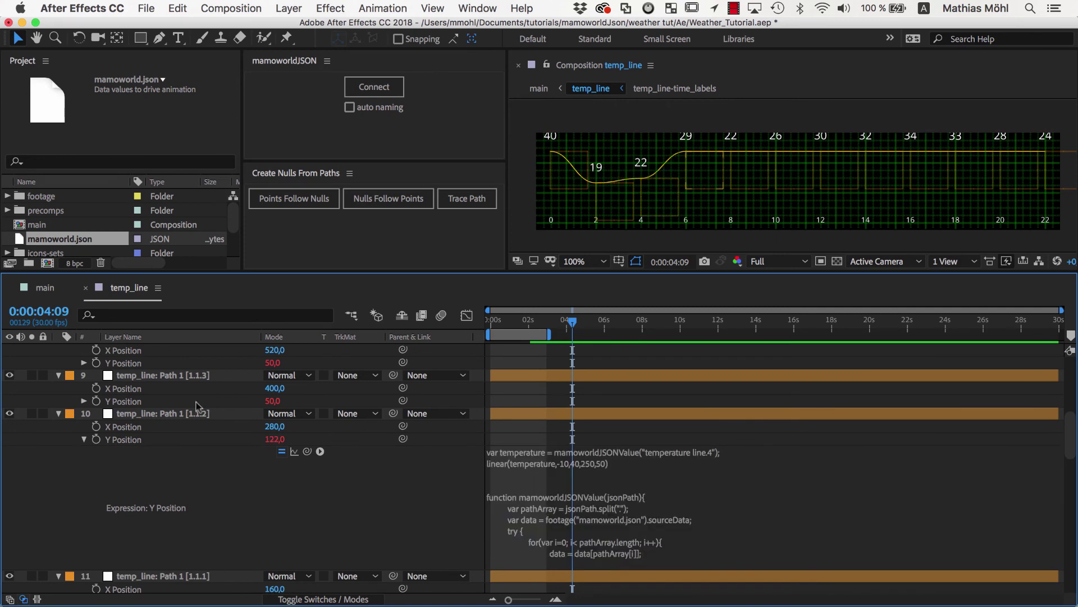
scroll(196, 406, "up", 5)
double_click(717, 400)
type("1")
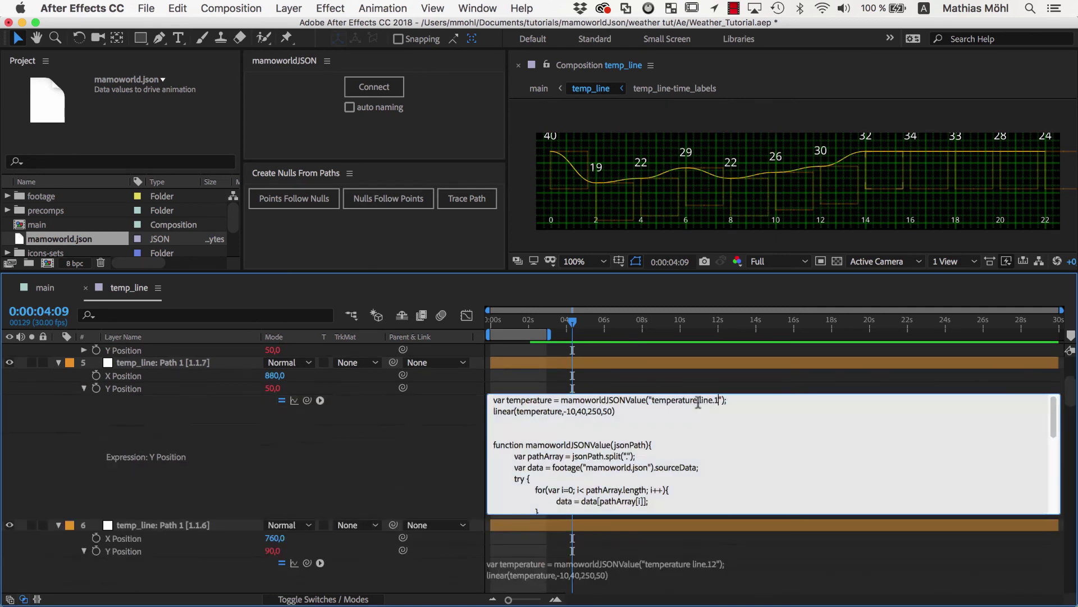
key("KP_Enter")
In mamoworld.json, set temperatures to 12, -2 and 15, save, and view the curve
key("super+Tab")
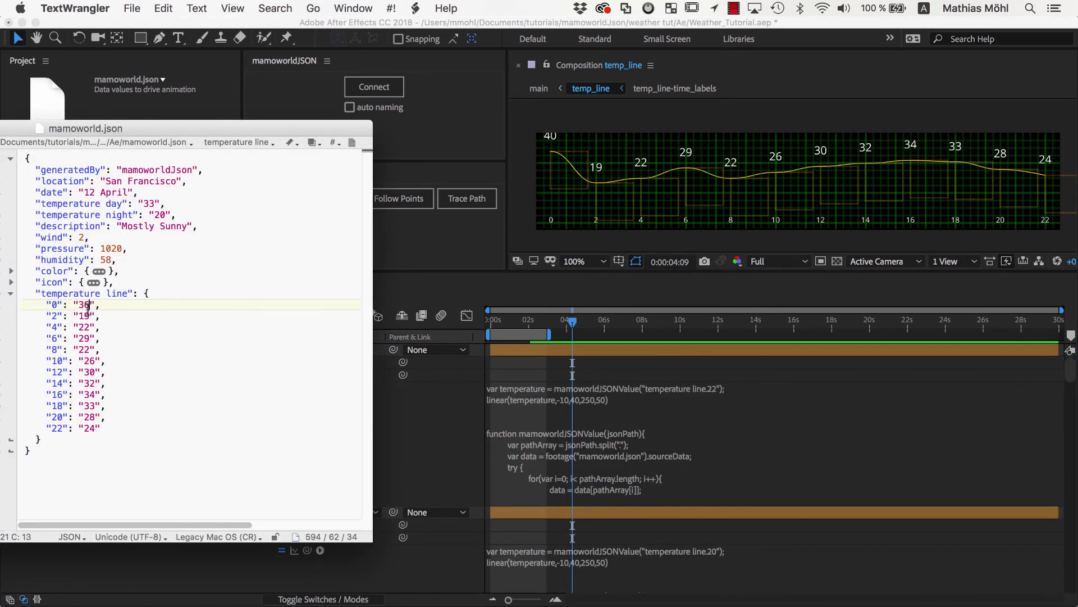
double_click(86, 371)
type("12")
double_click(86, 406)
type("-2")
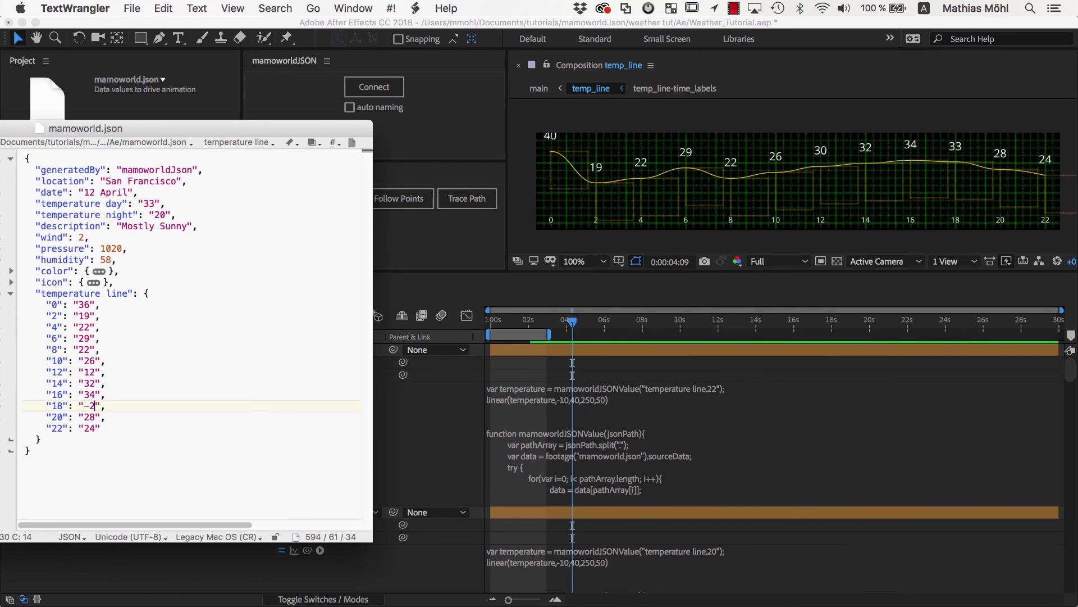
double_click(86, 360)
type("15")
left_click(155, 338)
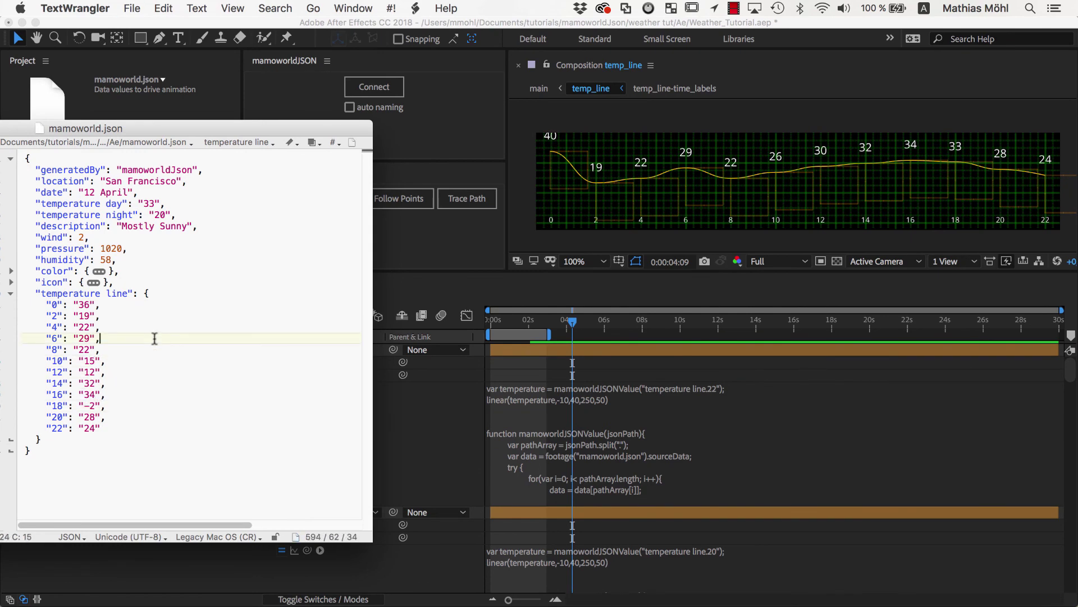
key("super+s")
key("super+Tab")
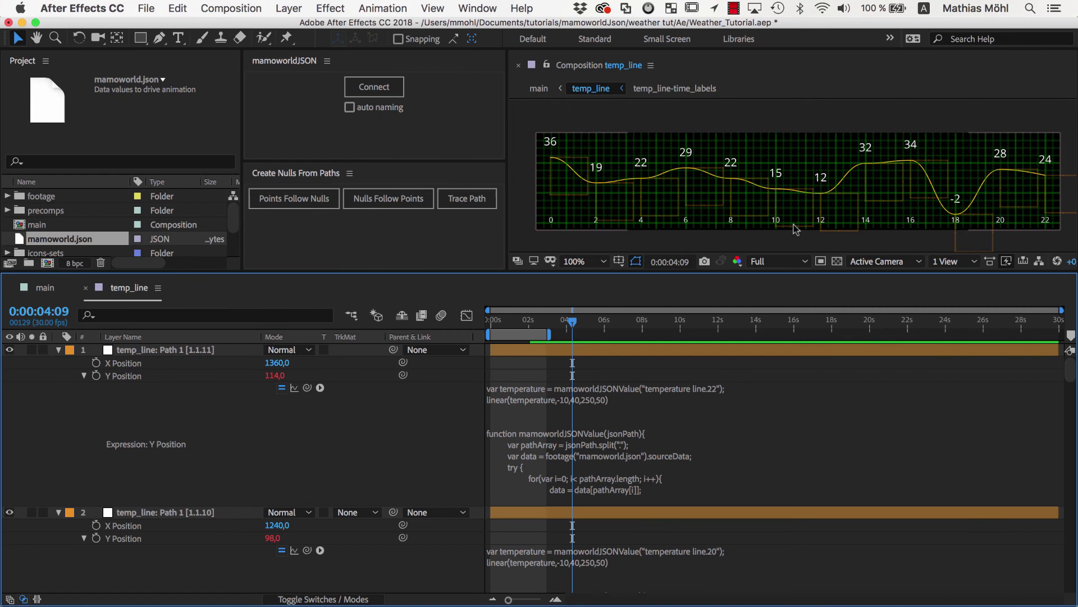